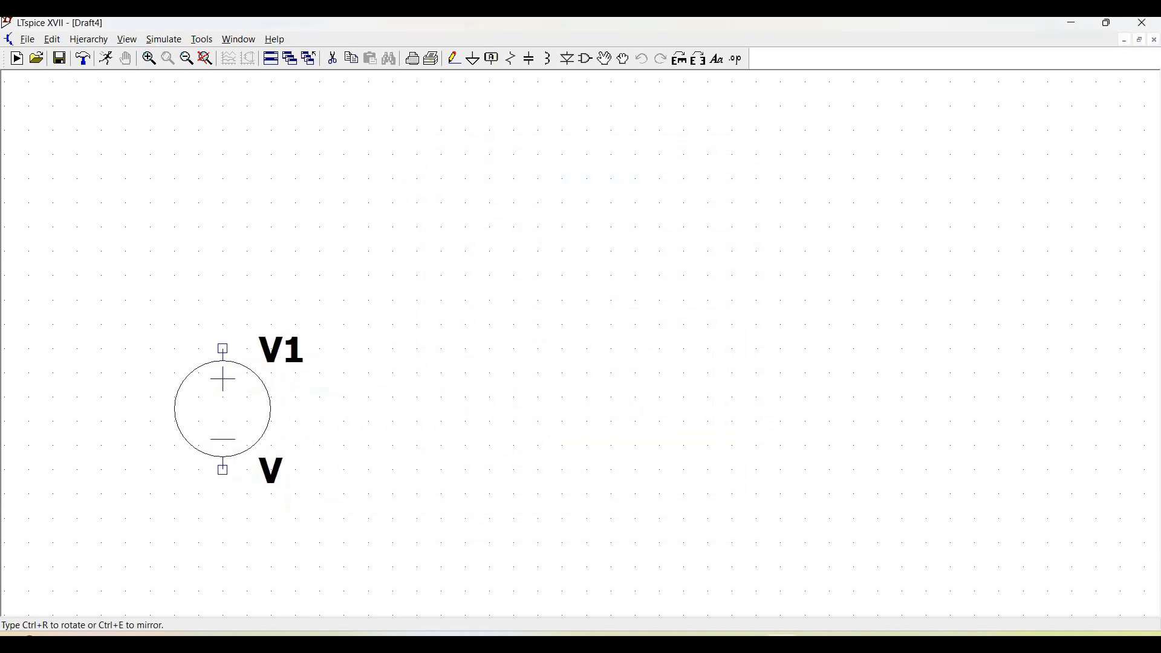
- Place the voltage source on the schematic and wire its negative terminal to a ground symbol below it
{"action": "left_click", "coordinate": [222, 362]}
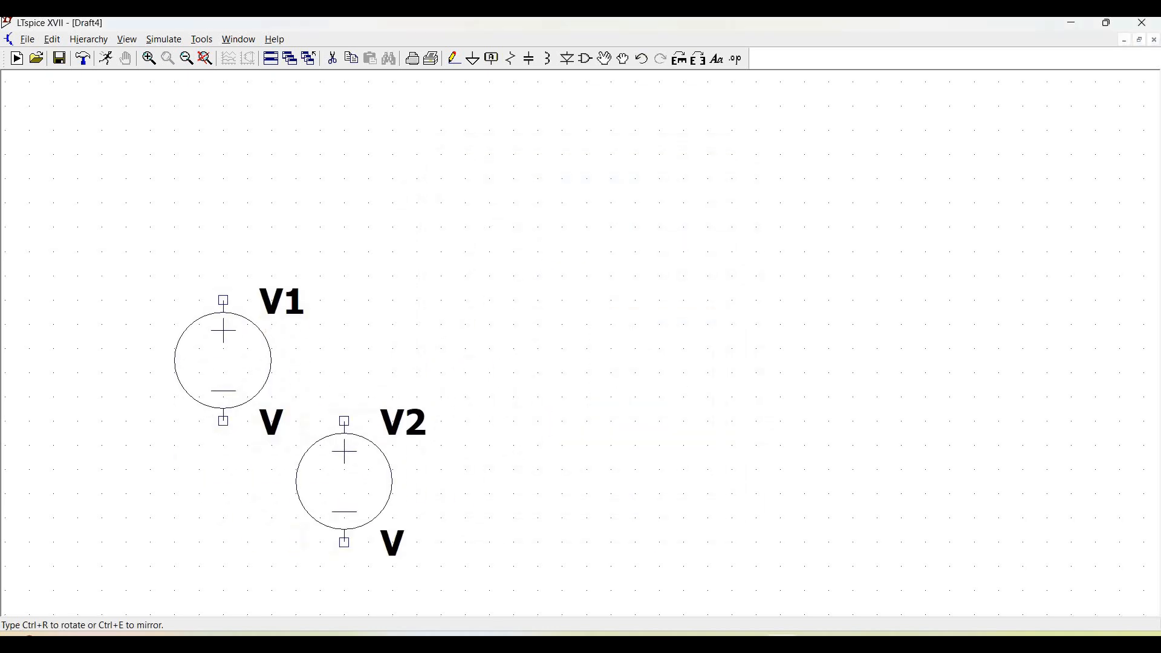
{"action": "left_click", "coordinate": [473, 59]}
{"action": "left_click", "coordinate": [224, 470]}
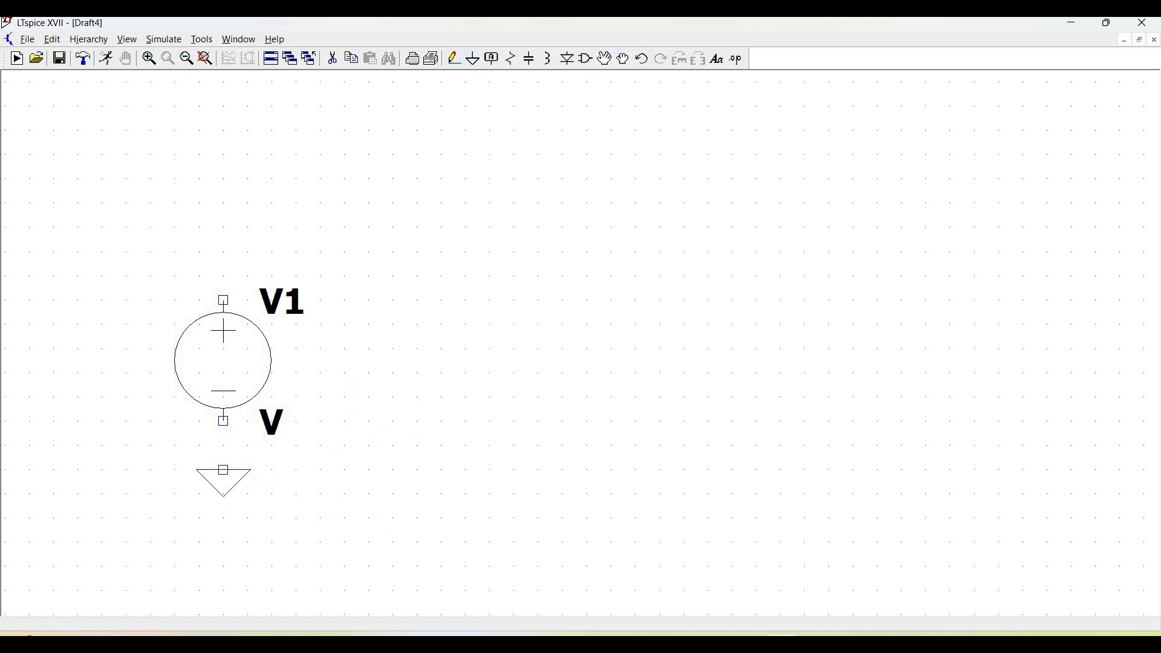
{"action": "left_click", "coordinate": [455, 58]}
{"action": "left_click", "coordinate": [224, 420]}
{"action": "left_click", "coordinate": [223, 470]}
{"action": "key", "text": "Escape"}
- Rename the voltage source V1 to Vin
{"action": "right_click", "coordinate": [296, 297]}
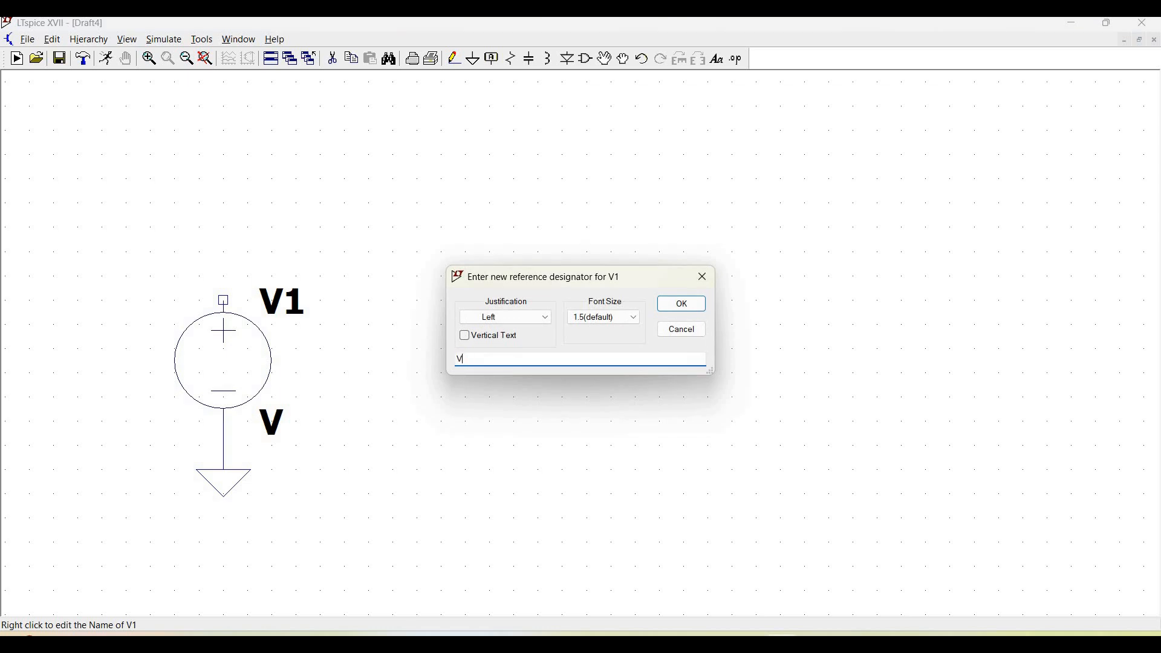
{"action": "type", "text": "Vin"}
{"action": "left_click", "coordinate": [668, 304]}
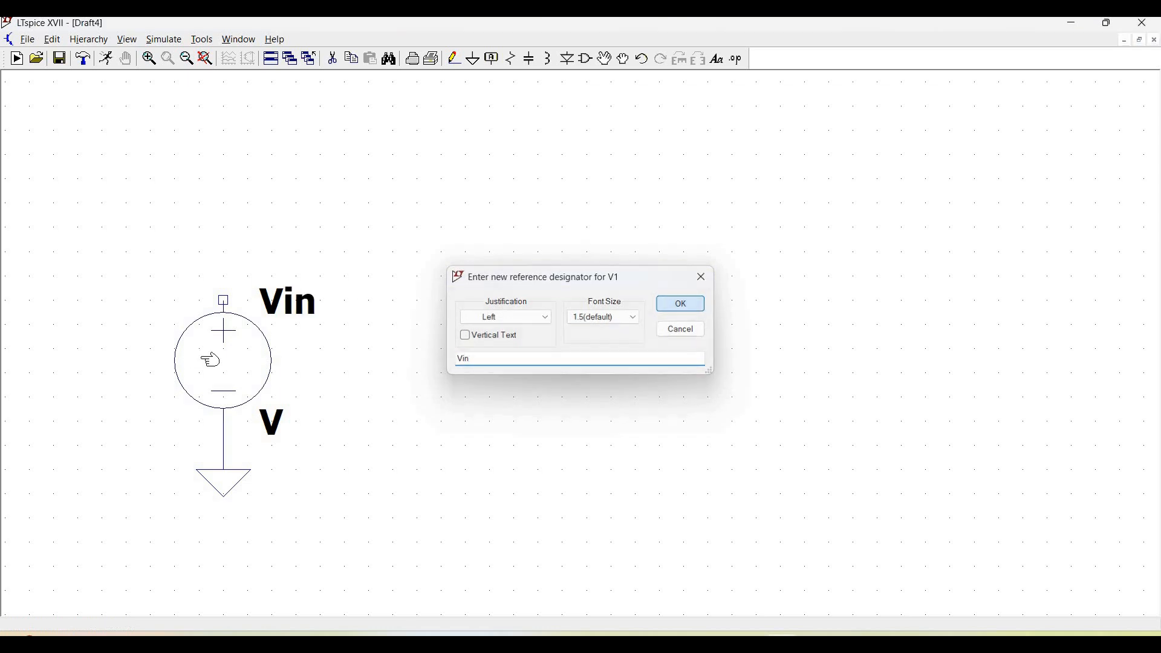
- Configure Vin as a SINE source with a DC offset of 10 V, an amplitude of 100m and a frequency of 100k
{"action": "right_click", "coordinate": [225, 364]}
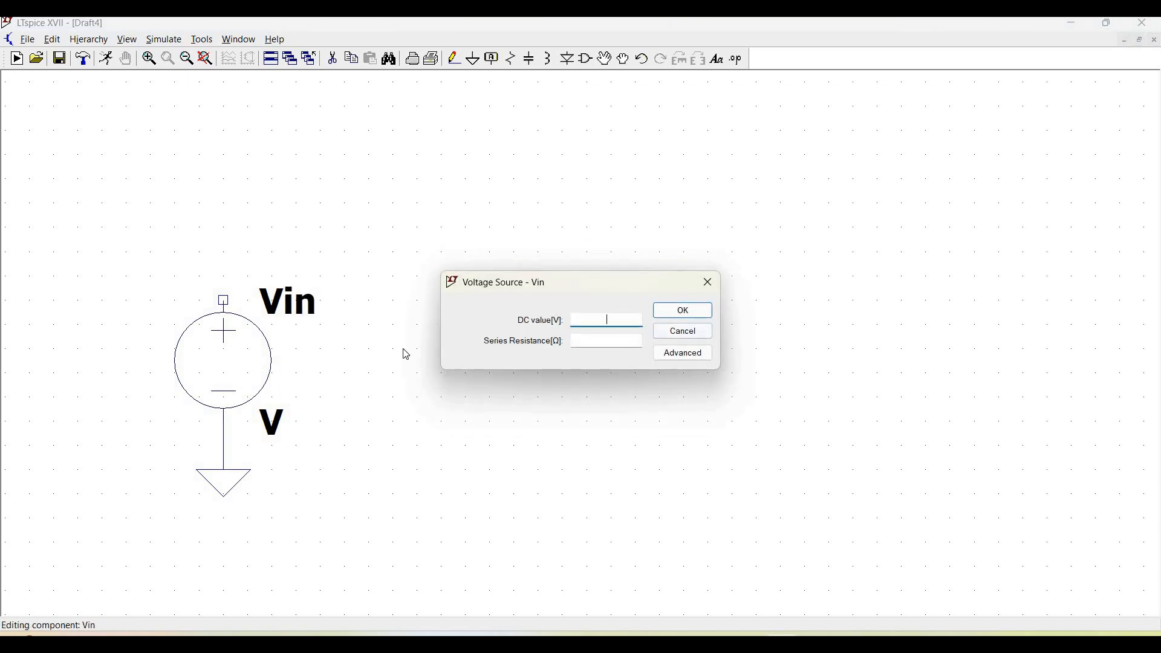
{"action": "left_click", "coordinate": [695, 352]}
{"action": "left_click", "coordinate": [365, 225]}
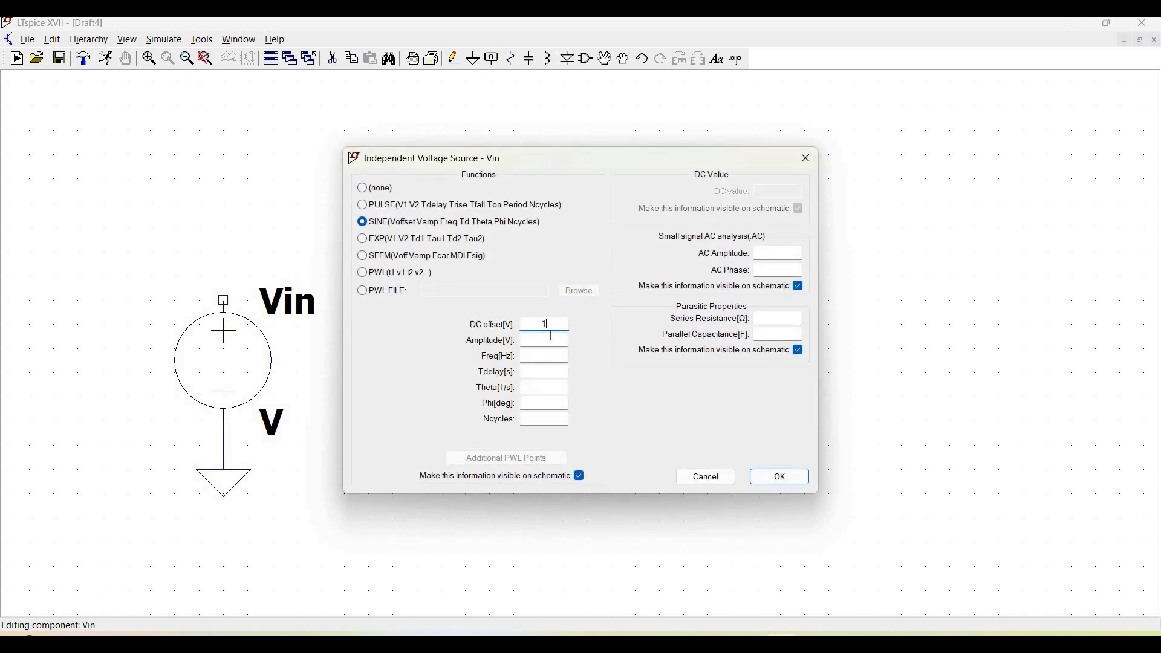
{"action": "left_click", "coordinate": [550, 340]}
{"action": "type", "text": "100m"}
{"action": "left_click", "coordinate": [548, 355]}
{"action": "type", "text": "100k"}
{"action": "left_click", "coordinate": [780, 477]}
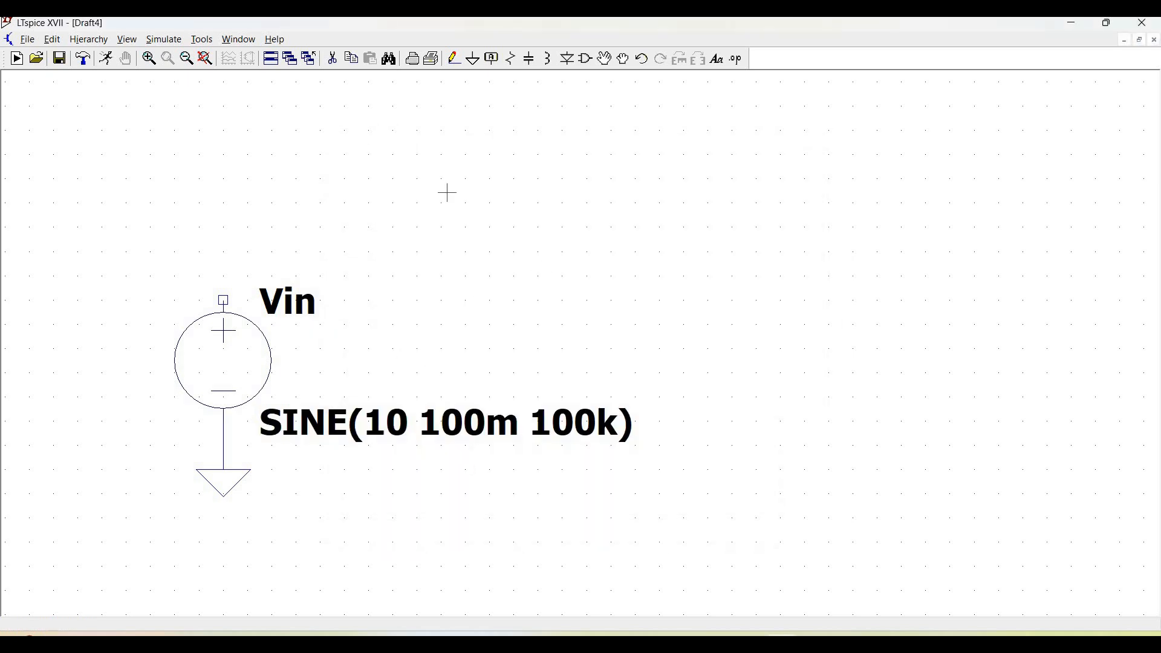
- Start adding a new component and open the PowerProducts category of the symbol library
{"action": "left_click", "coordinate": [586, 60]}
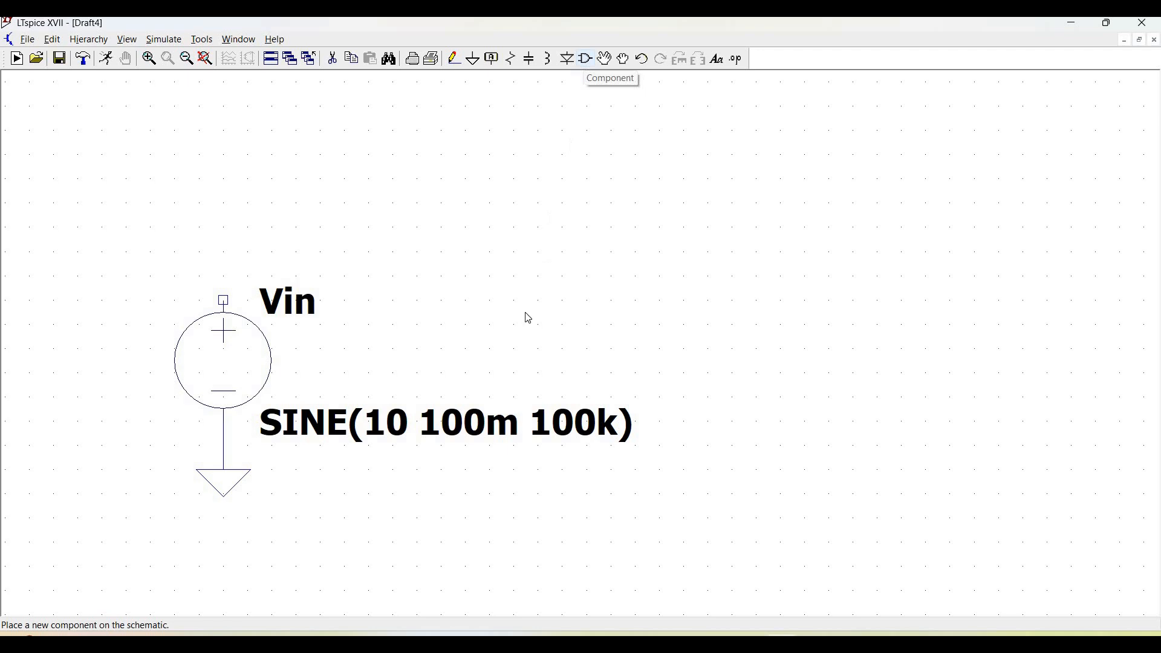
{"action": "left_click", "coordinate": [464, 448]}
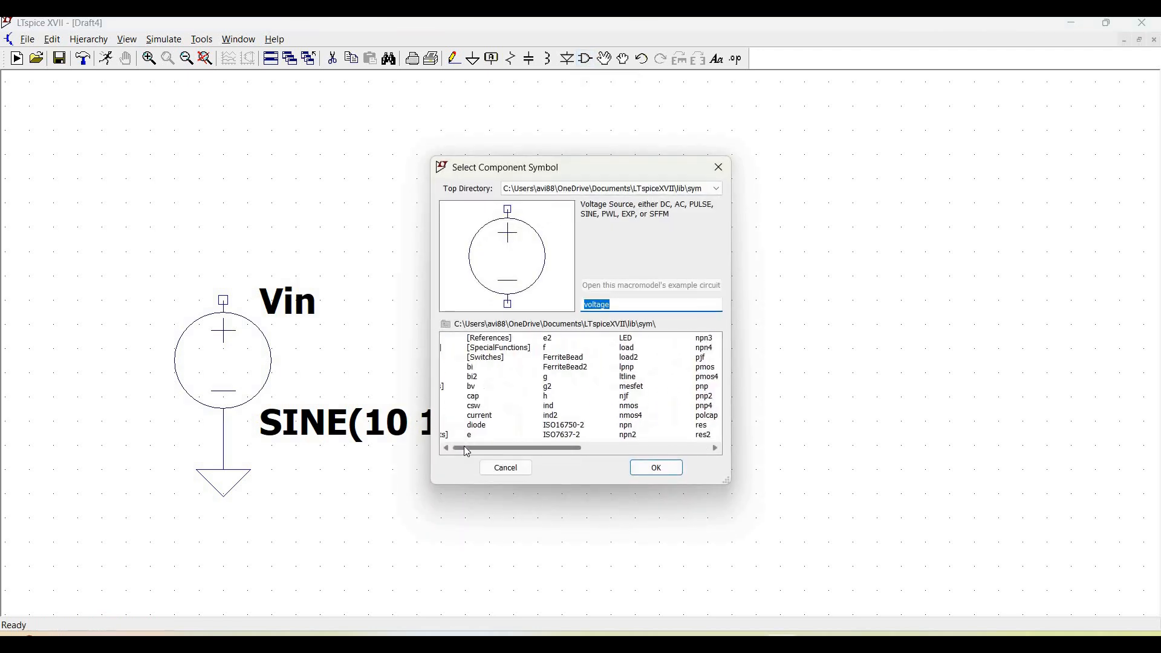
{"action": "left_click", "coordinate": [464, 447]}
{"action": "left_click", "coordinate": [468, 436]}
{"action": "double_click", "coordinate": [468, 437]}
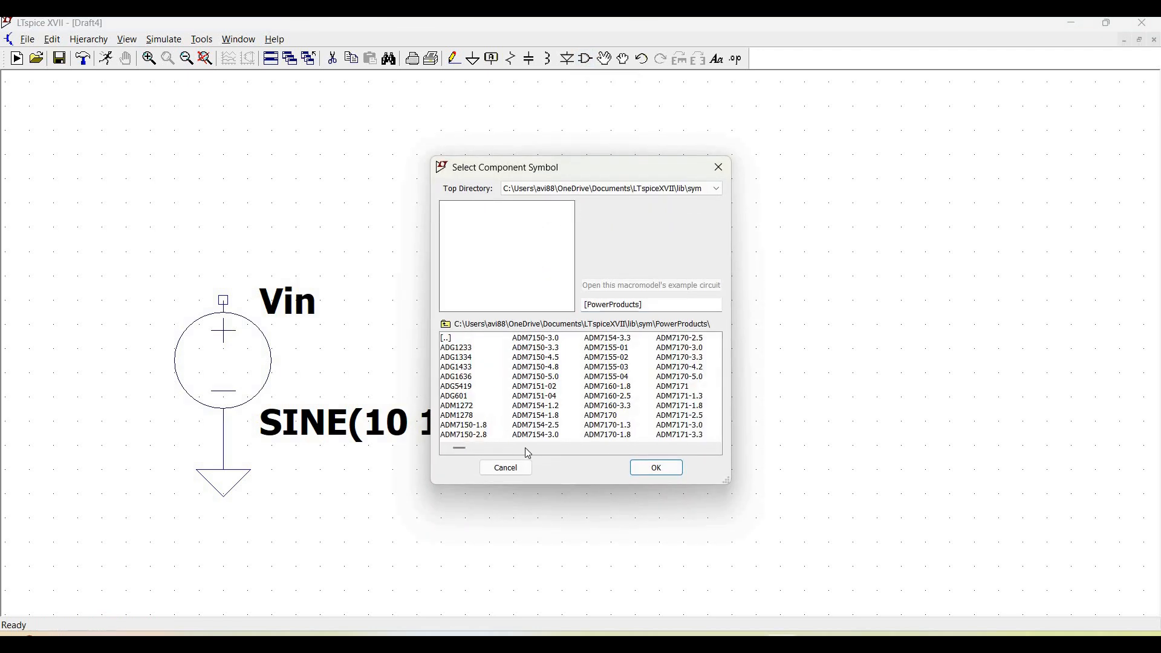
- Find the LT317A regulator among the PowerProducts symbols and place one above and to the right of the Vin source
{"action": "scroll", "coordinate": [577, 453], "scroll_direction": "right", "scroll_amount": 15}
{"action": "scroll", "coordinate": [578, 453], "scroll_direction": "right", "scroll_amount": 15}
{"action": "scroll", "coordinate": [578, 453], "scroll_direction": "right", "scroll_amount": 15}
{"action": "scroll", "coordinate": [577, 453], "scroll_direction": "right", "scroll_amount": 15}
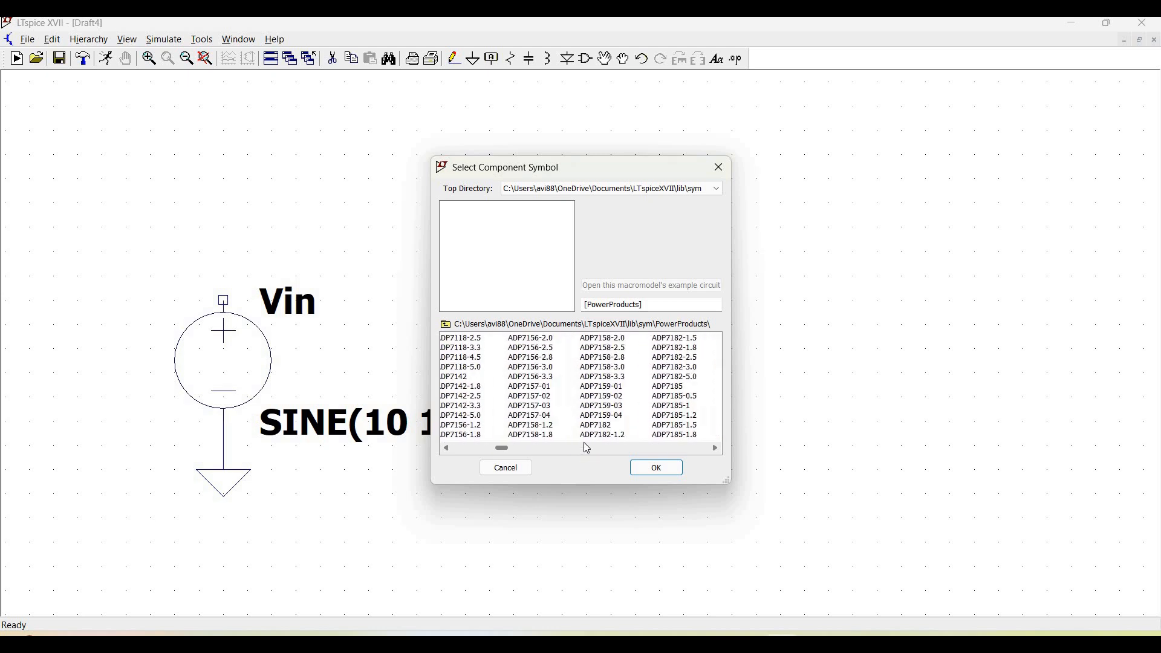
{"action": "scroll", "coordinate": [583, 446], "scroll_direction": "right", "scroll_amount": 10}
{"action": "scroll", "coordinate": [584, 452], "scroll_direction": "right", "scroll_amount": 15}
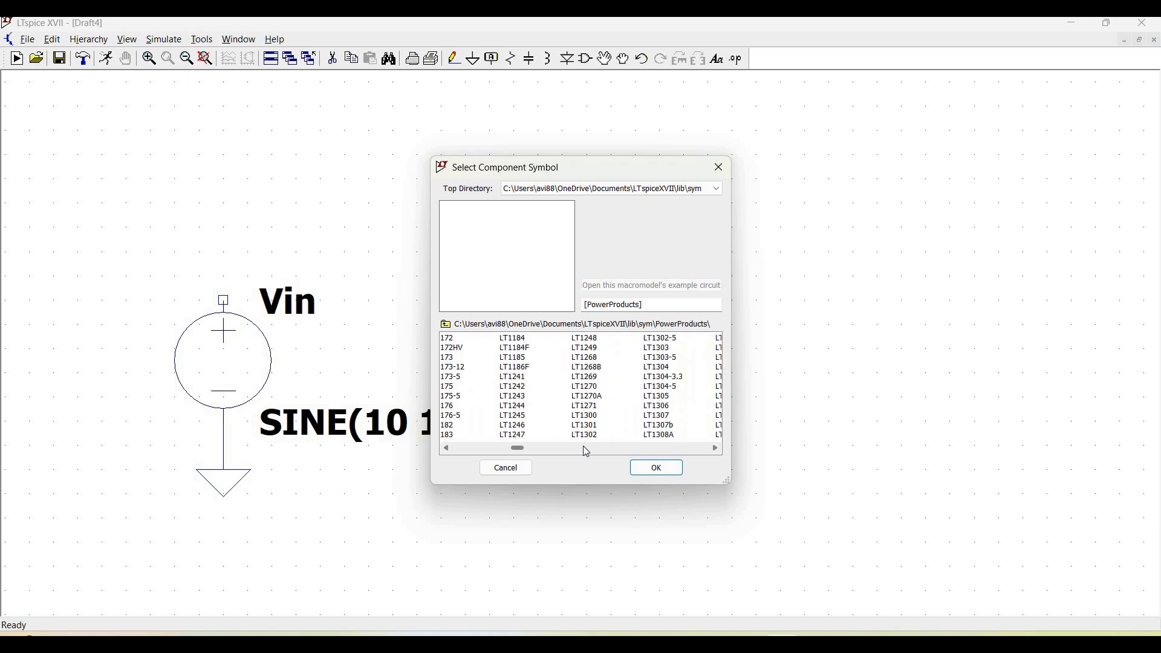
{"action": "scroll", "coordinate": [583, 449], "scroll_direction": "right", "scroll_amount": 15}
{"action": "scroll", "coordinate": [585, 451], "scroll_direction": "right", "scroll_amount": 15}
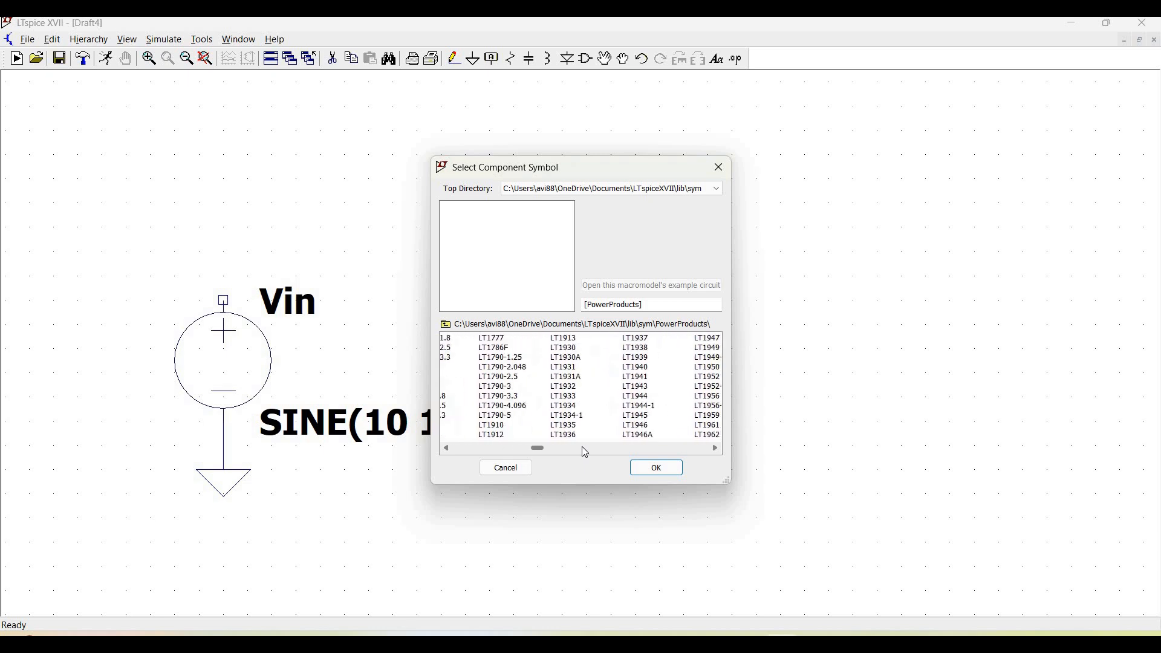
{"action": "scroll", "coordinate": [586, 454], "scroll_direction": "right", "scroll_amount": 3}
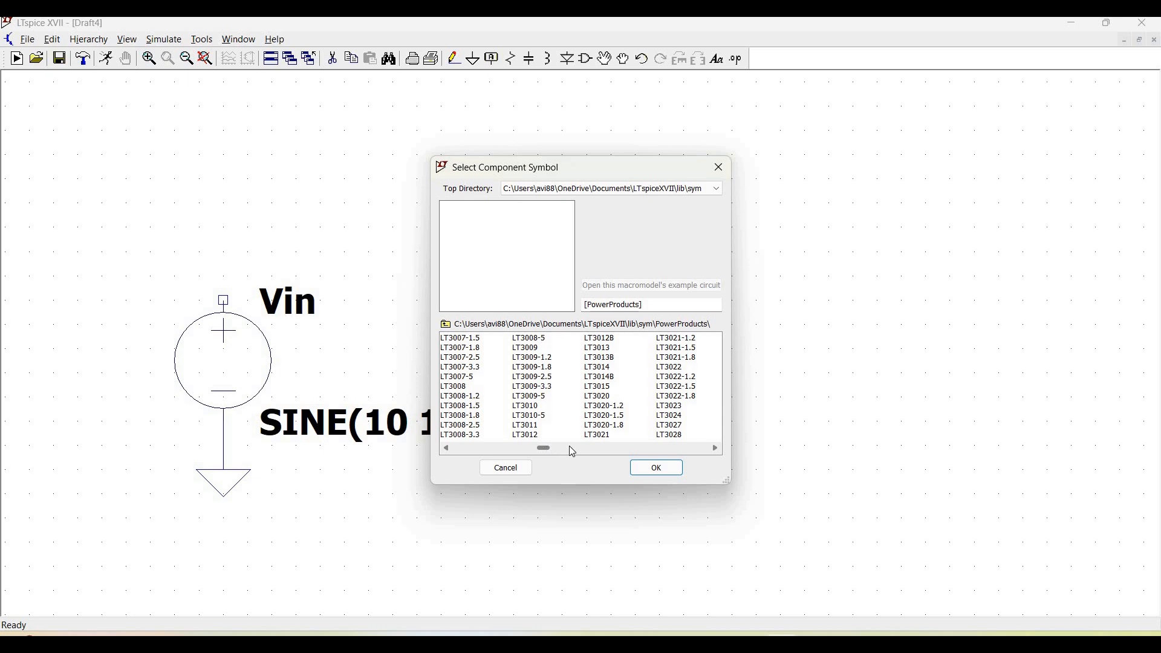
{"action": "scroll", "coordinate": [572, 452], "scroll_direction": "right", "scroll_amount": 3}
{"action": "scroll", "coordinate": [576, 451], "scroll_direction": "right", "scroll_amount": 3}
{"action": "scroll", "coordinate": [574, 450], "scroll_direction": "right", "scroll_amount": 3}
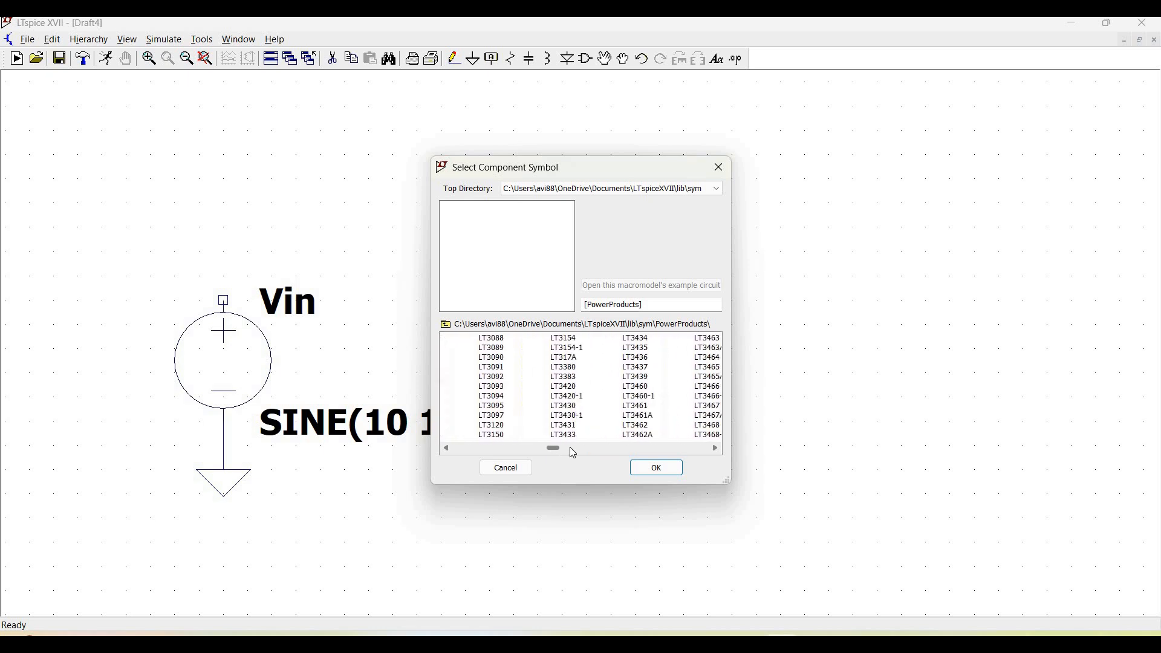
{"action": "left_click_drag", "start_coordinate": [546, 448], "coordinate": [544, 445]}
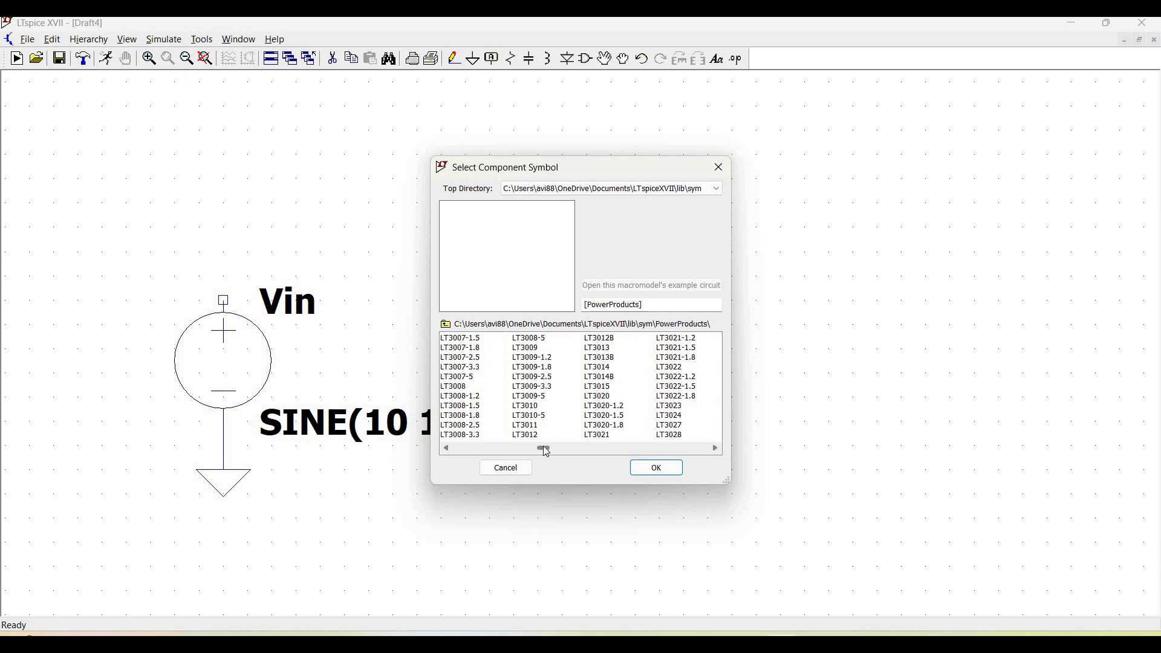
{"action": "scroll", "coordinate": [582, 458], "scroll_direction": "right", "scroll_amount": 3}
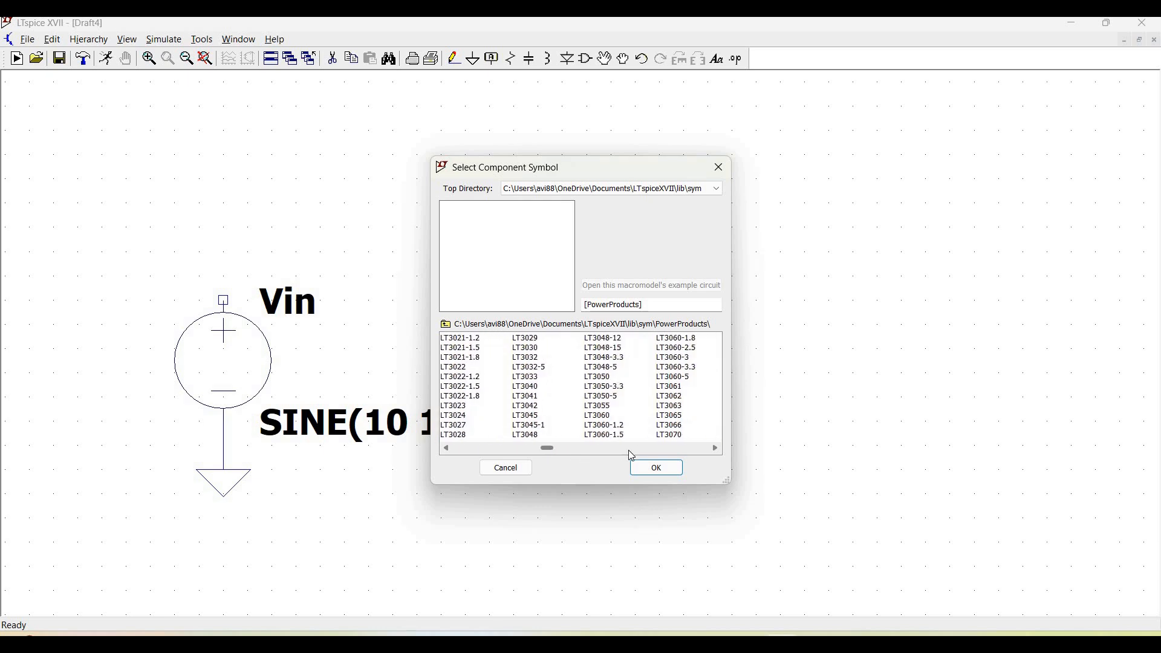
{"action": "left_click", "coordinate": [718, 451]}
{"action": "left_click", "coordinate": [719, 450]}
{"action": "left_click", "coordinate": [719, 450]}
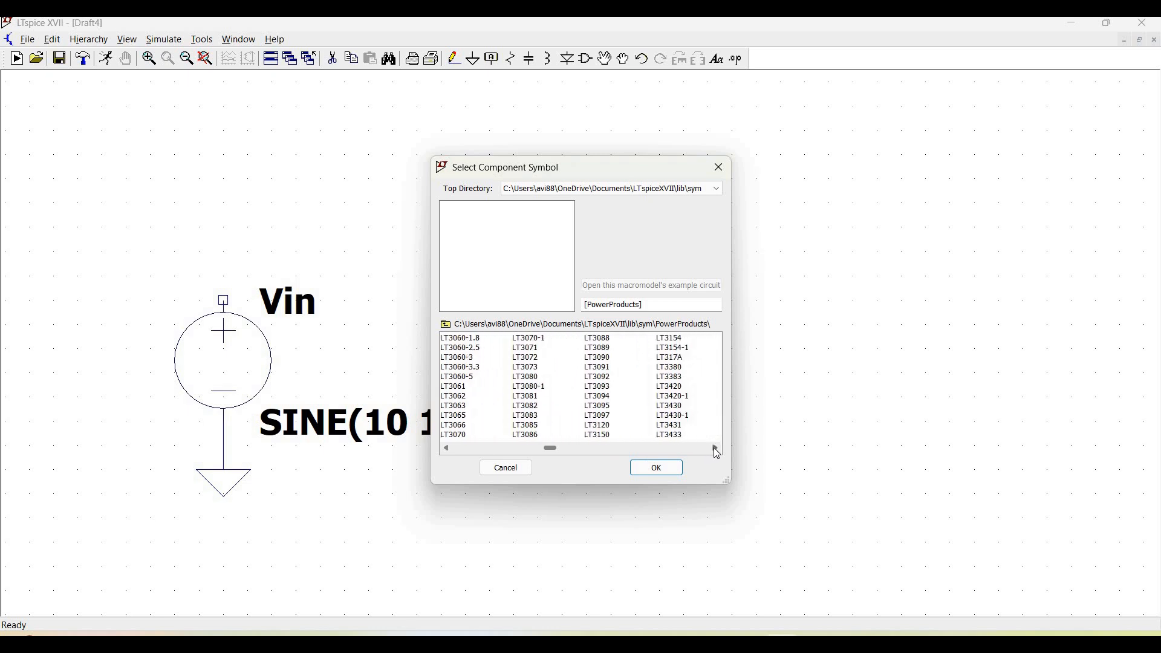
{"action": "left_click", "coordinate": [669, 357]}
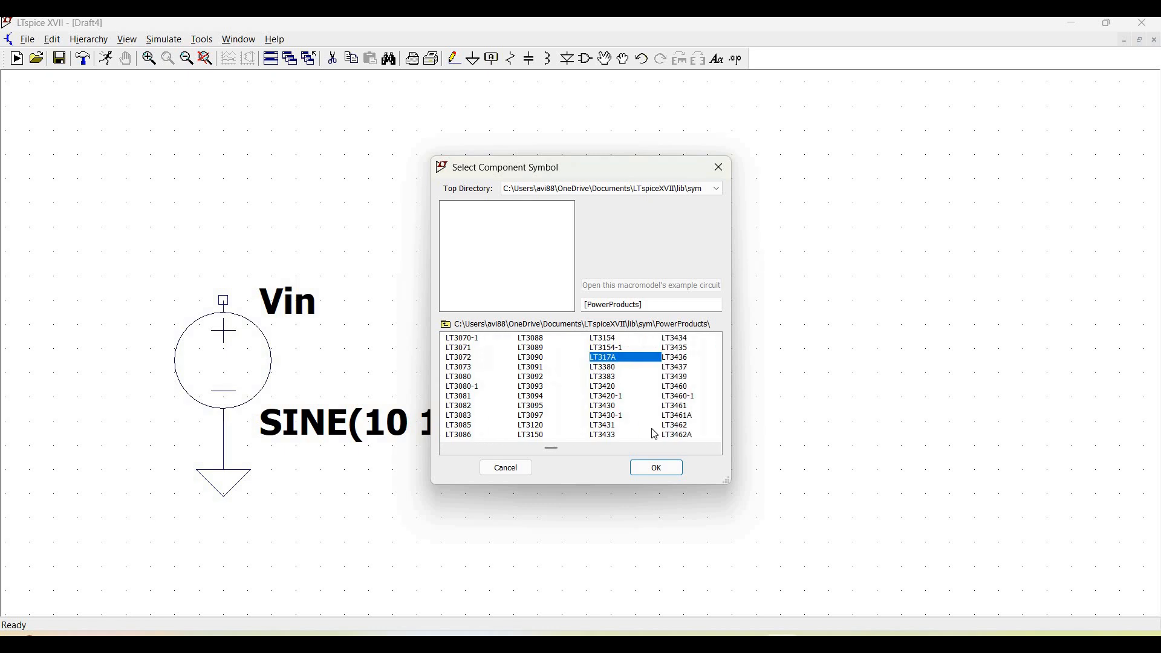
{"action": "left_click", "coordinate": [656, 467]}
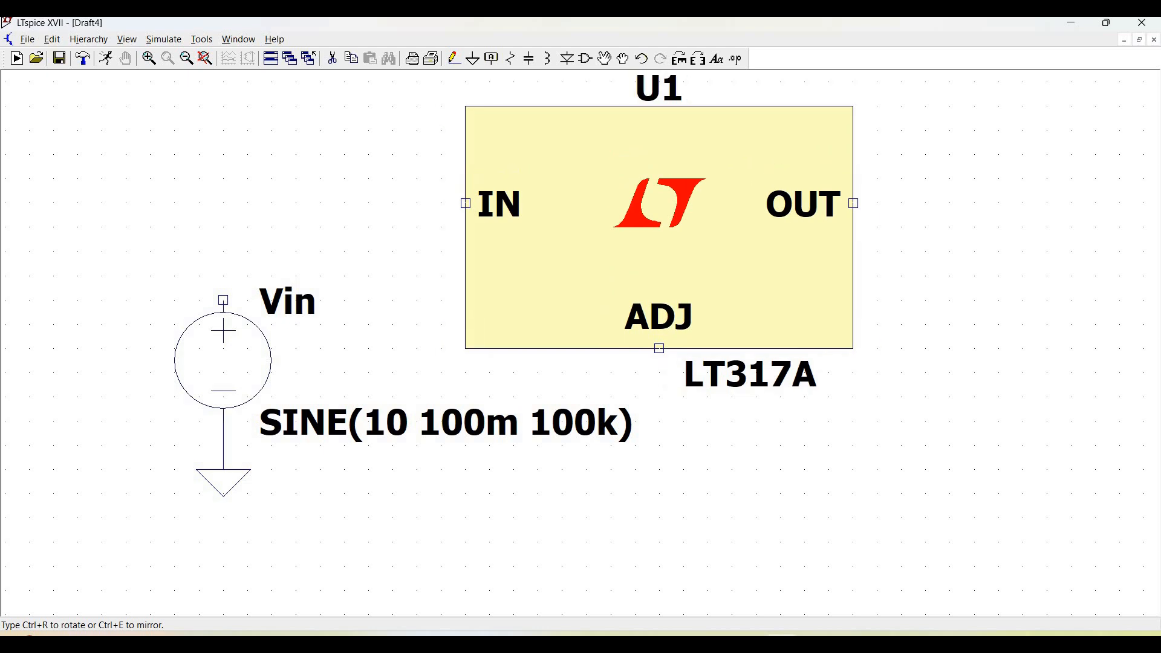
{"action": "left_click", "coordinate": [618, 224]}
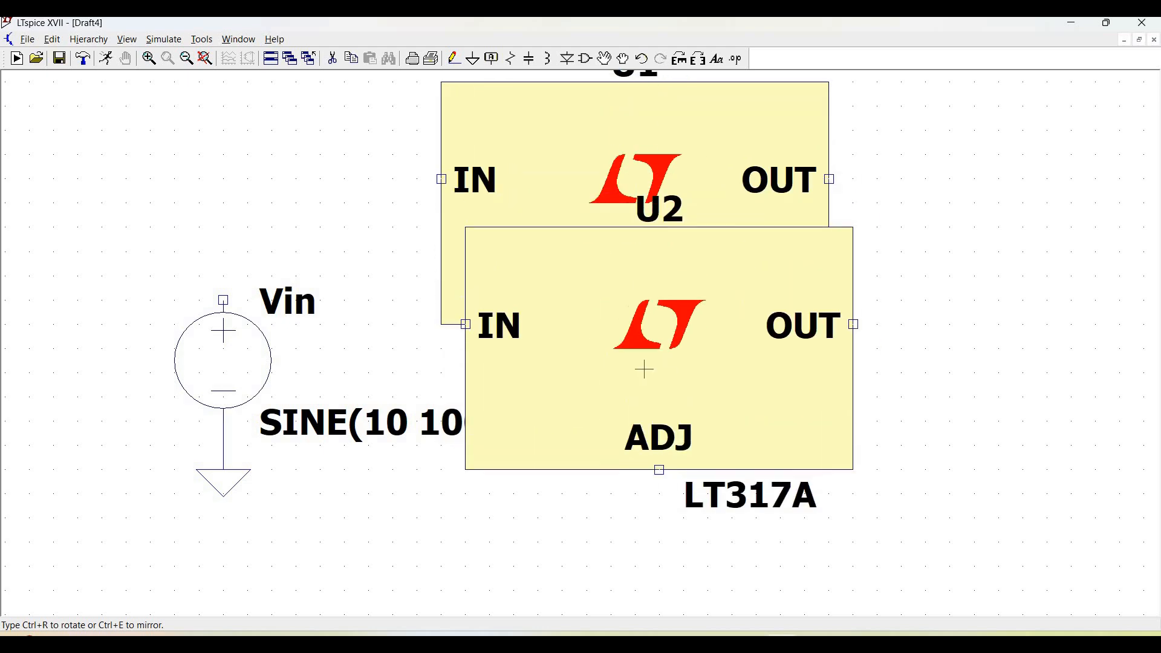
{"action": "key", "text": "Escape"}
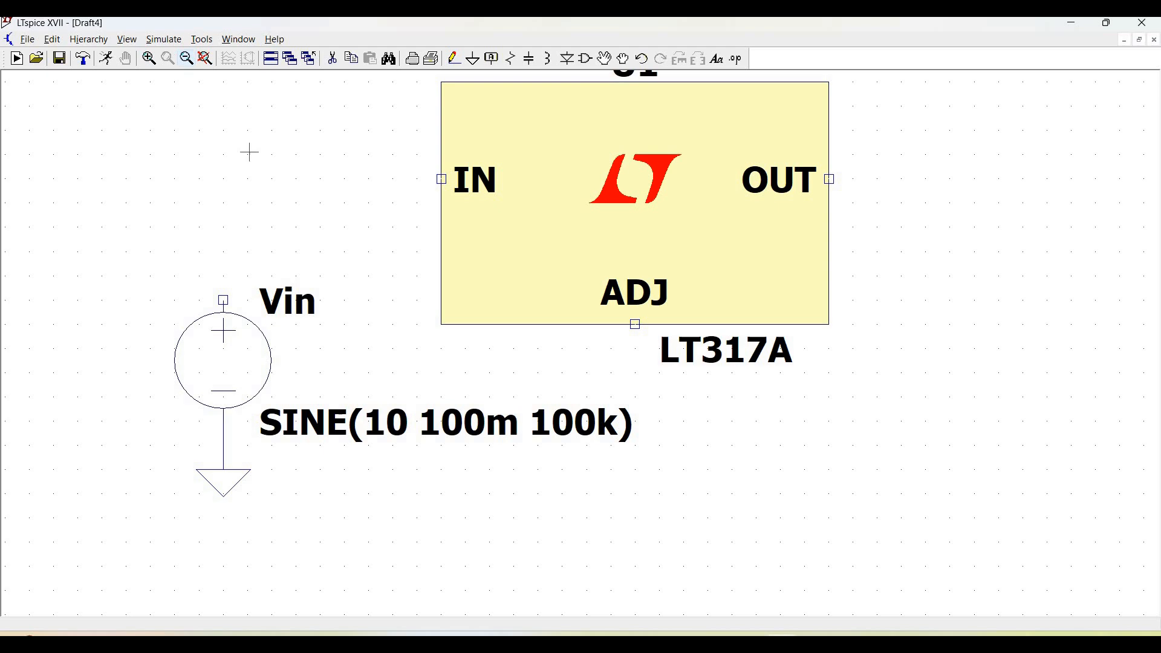
- Wire the positive terminal of Vin to the IN pin of the LT317A with a right-angle wire
{"action": "left_click", "coordinate": [186, 58]}
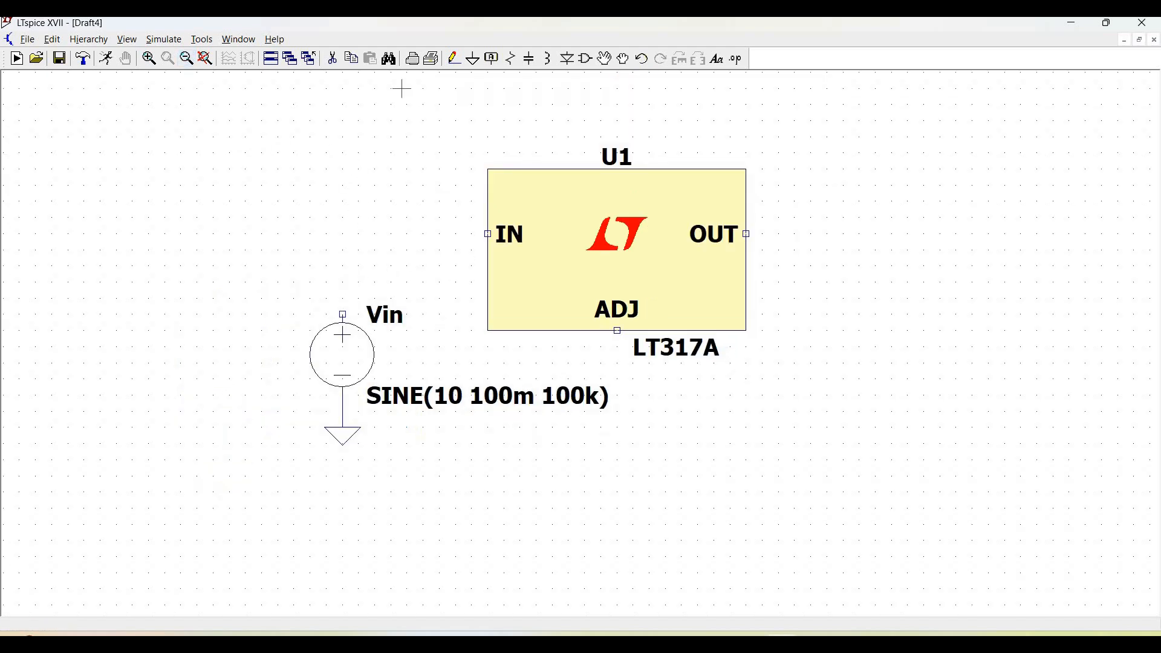
{"action": "left_click", "coordinate": [456, 59]}
{"action": "left_click", "coordinate": [343, 314]}
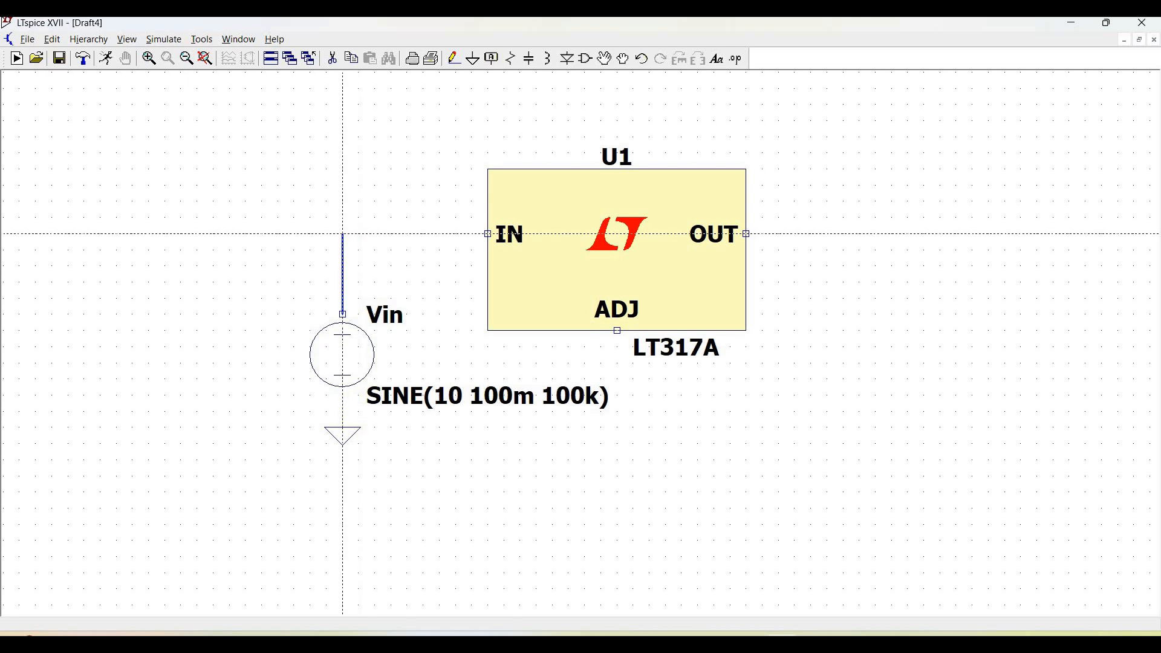
{"action": "left_click", "coordinate": [488, 234]}
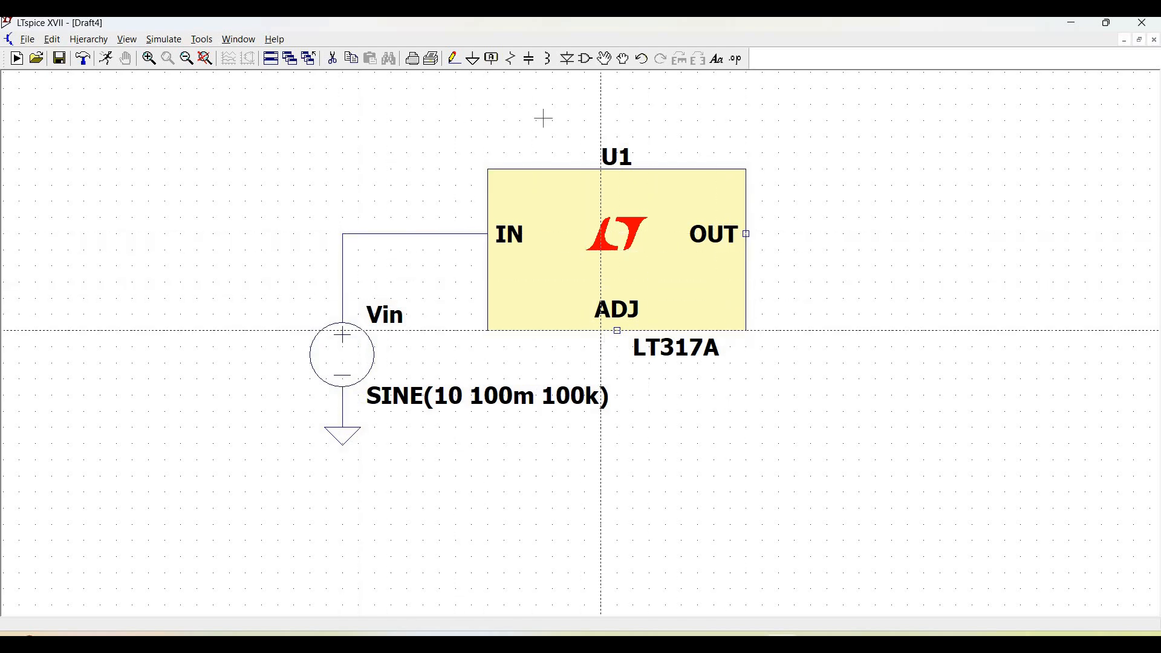
- Place two vertical resistors, one above the other, to the right of the LT317A's OUT pin
{"action": "left_click", "coordinate": [514, 60]}
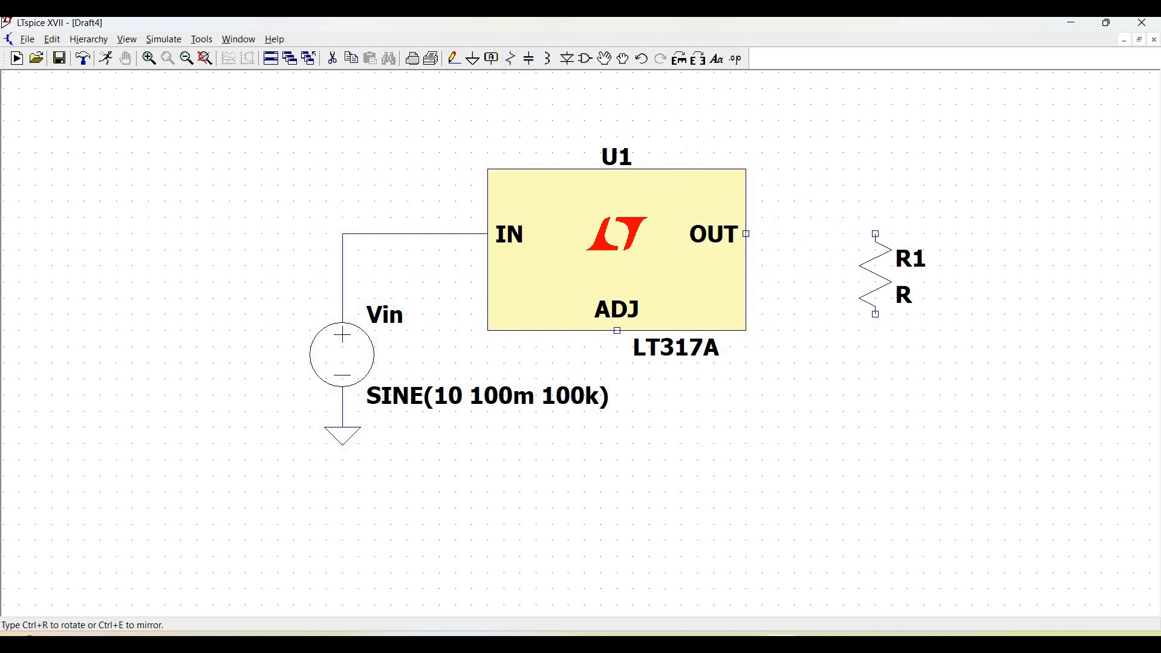
{"action": "left_click", "coordinate": [876, 274]}
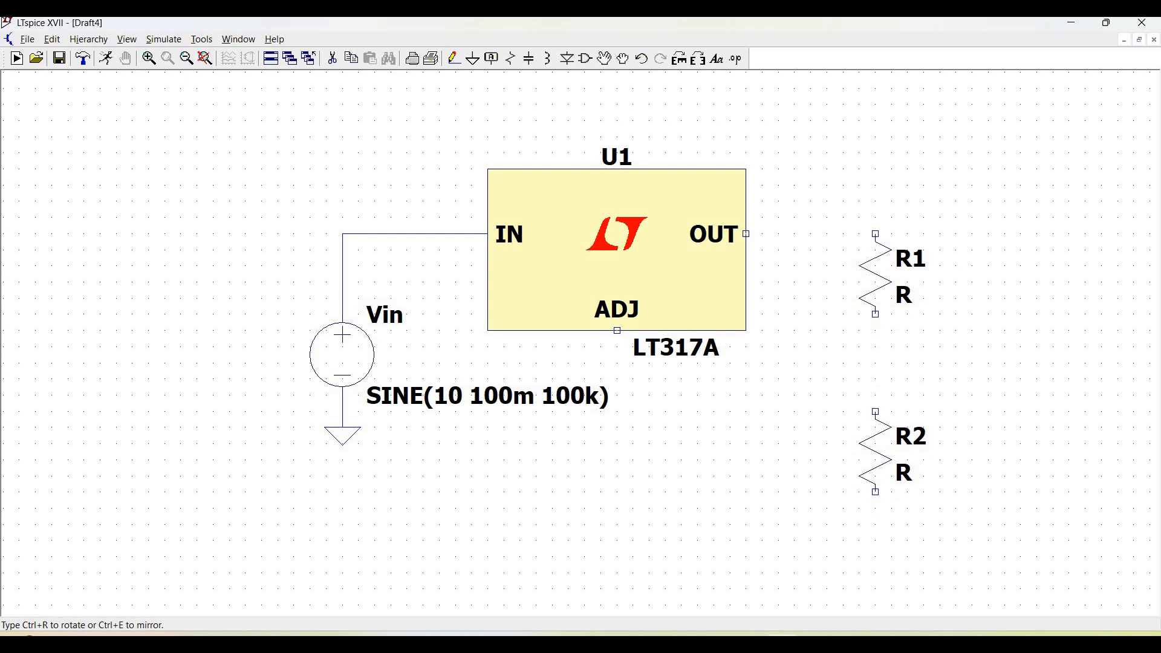
{"action": "left_click", "coordinate": [876, 453]}
{"action": "key", "text": "Escape"}
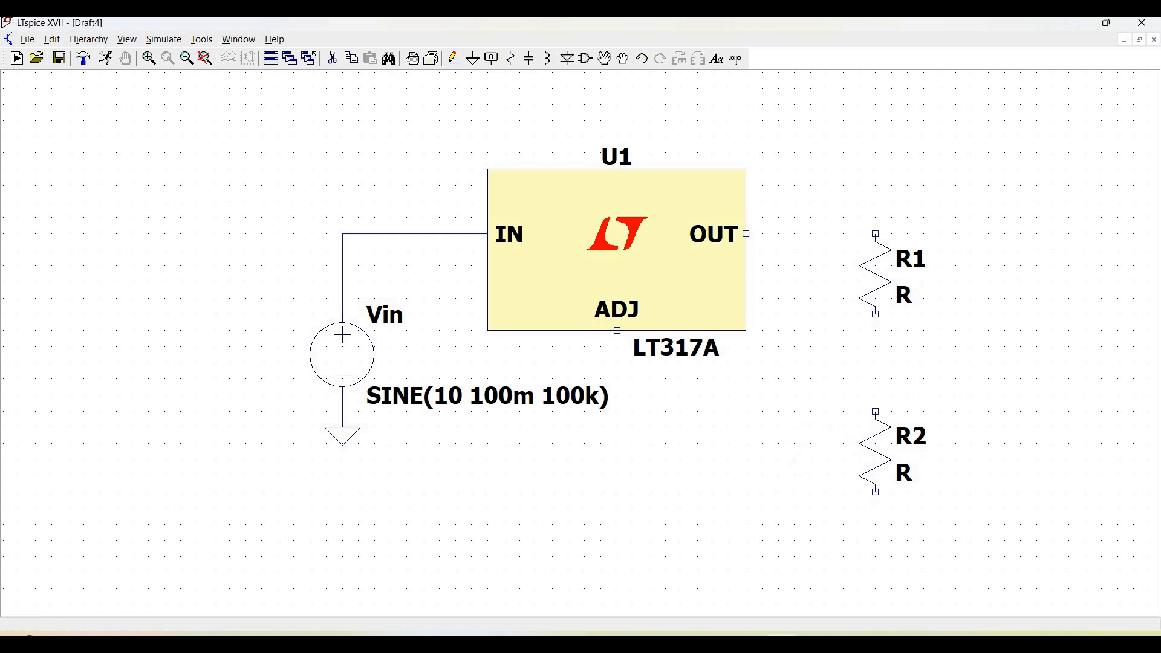
- Add an LT1009 adjustable reference directly below resistor R2
{"action": "left_click", "coordinate": [588, 59]}
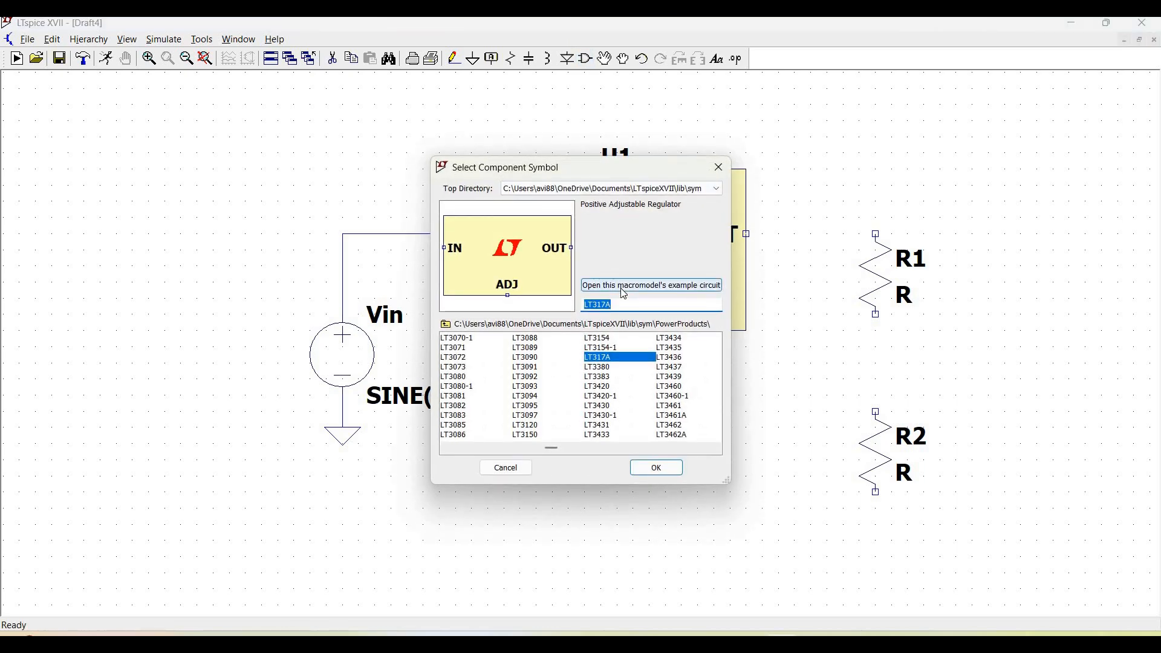
{"action": "type", "text": "LT"}
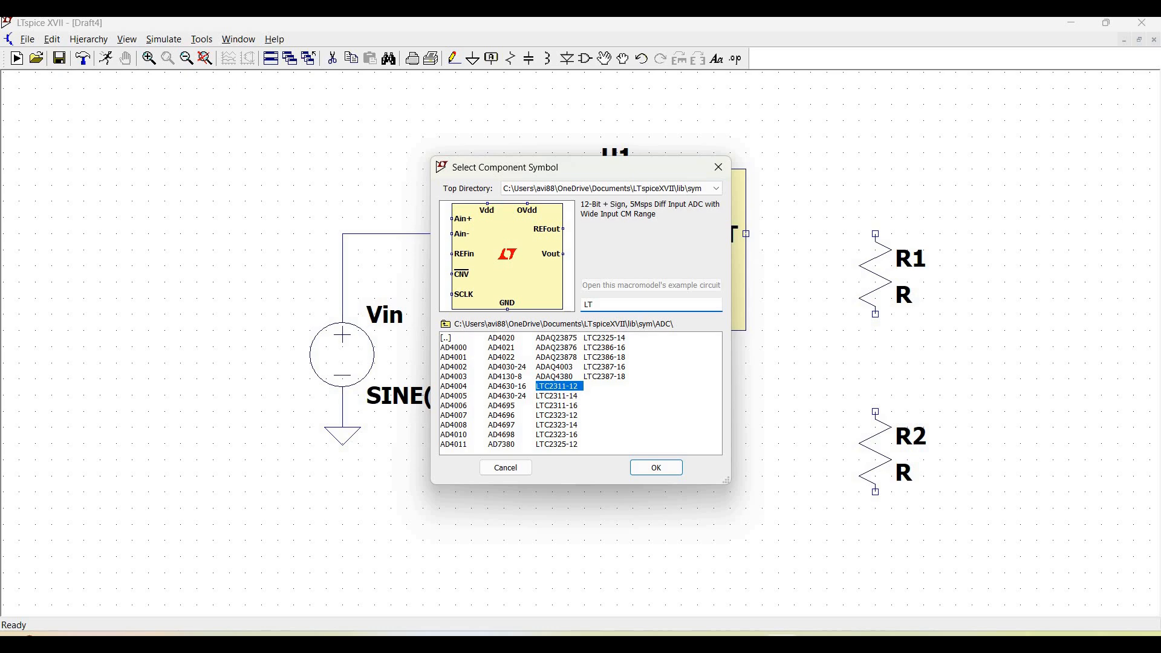
{"action": "type", "text": "1009"}
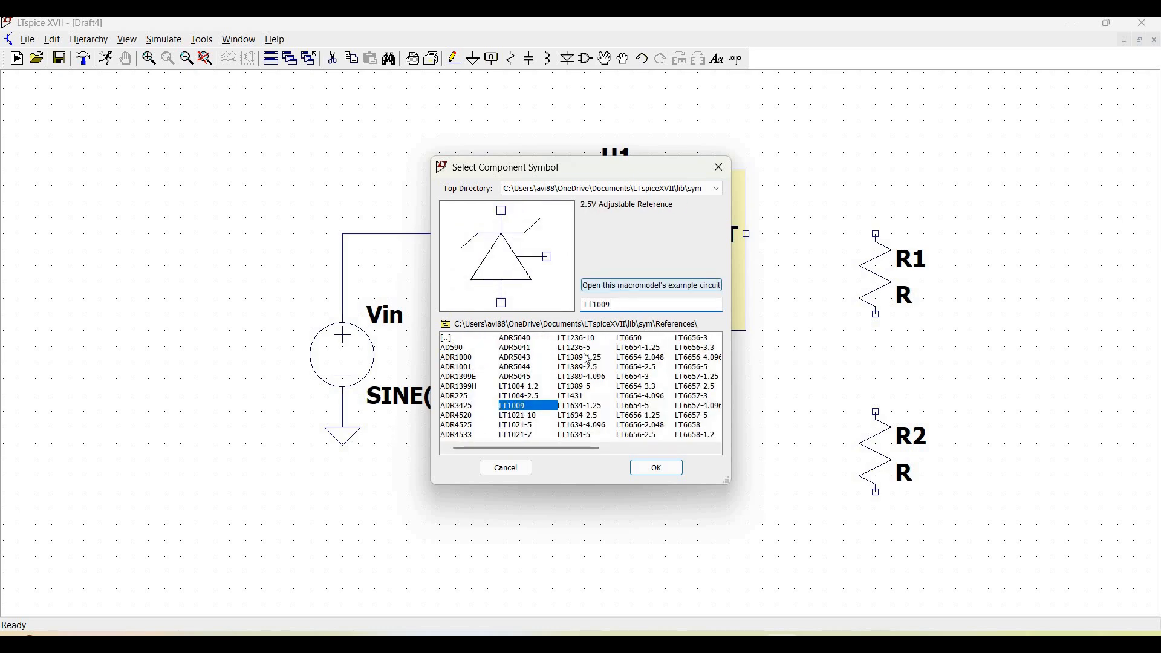
{"action": "left_click", "coordinate": [657, 467]}
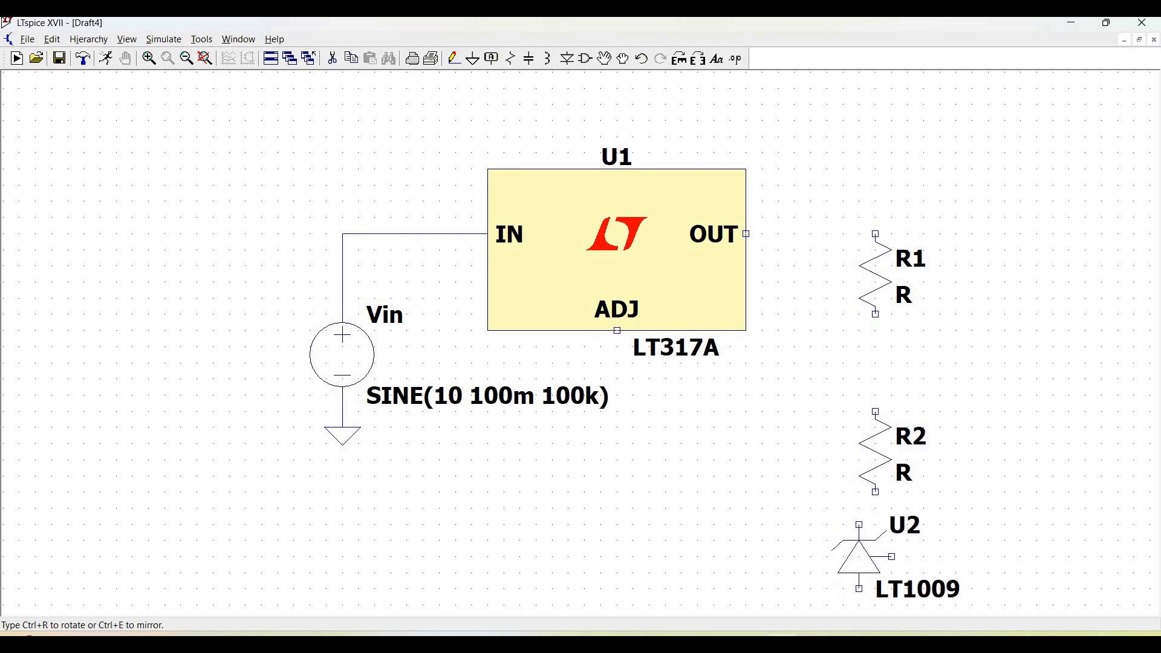
{"action": "left_click", "coordinate": [877, 557]}
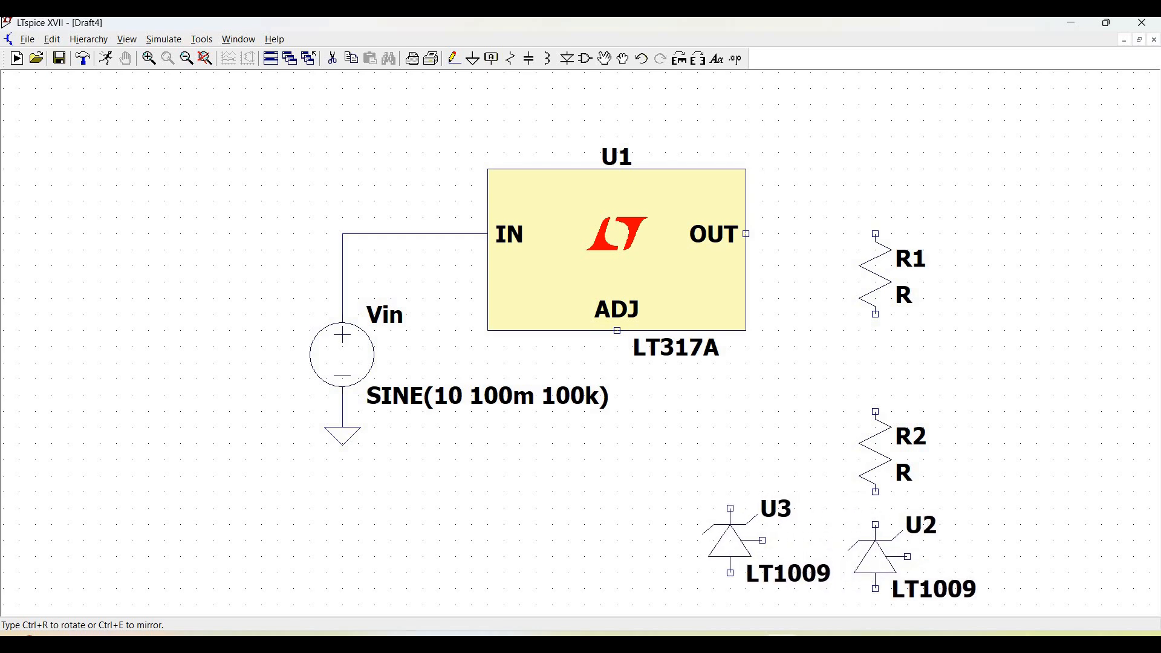
{"action": "key", "text": "Escape"}
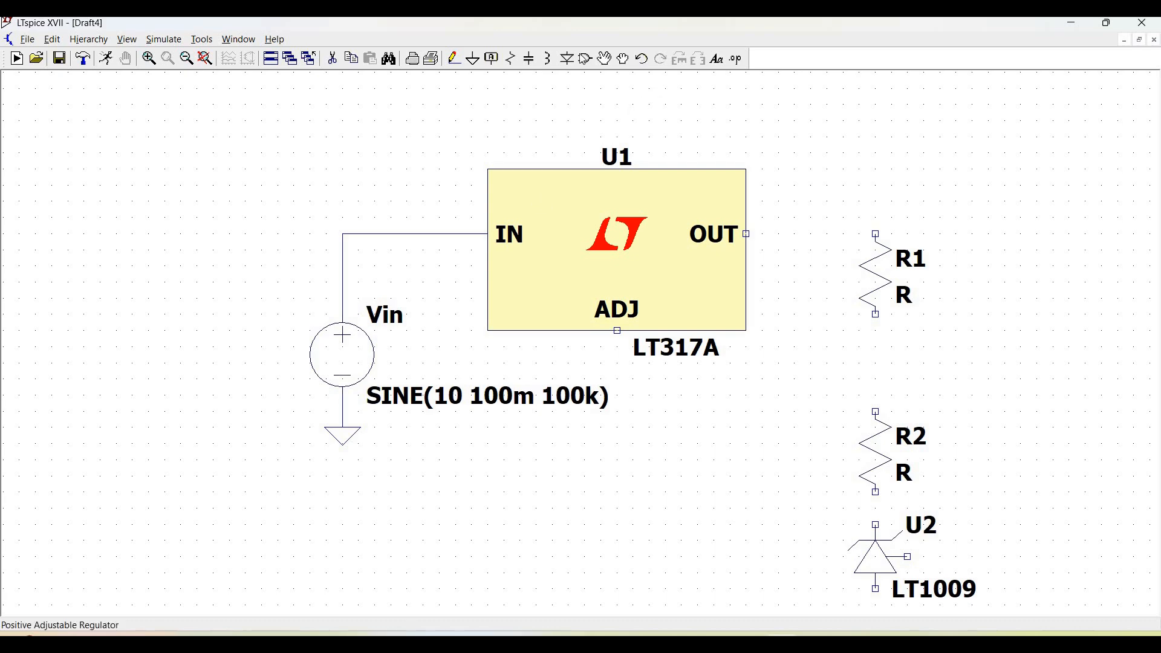
- Place a ground symbol just beneath the LT1009's lower terminal
{"action": "left_click", "coordinate": [474, 58]}
{"action": "left_click", "coordinate": [875, 484]}
{"action": "key", "text": "Escape"}
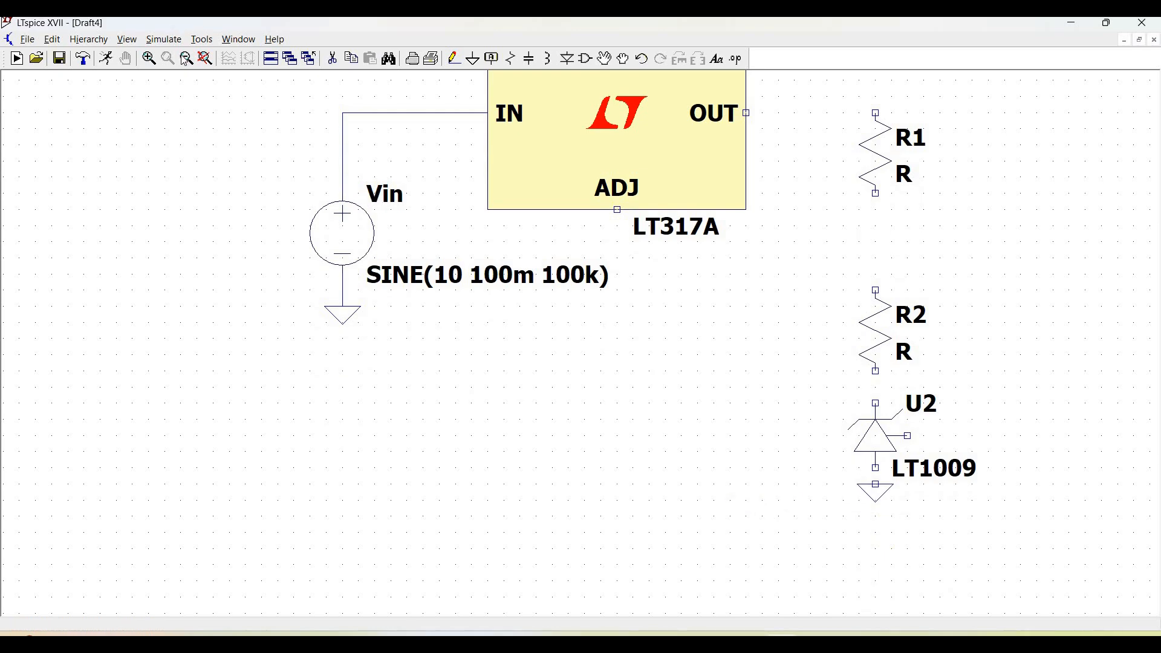
- Wire the LT317A's OUT pin straight across to the upper terminal of R1
{"action": "scroll", "coordinate": [266, 170], "scroll_direction": "down", "scroll_amount": 1}
{"action": "left_click_drag", "start_coordinate": [239, 224], "coordinate": [177, 282]}
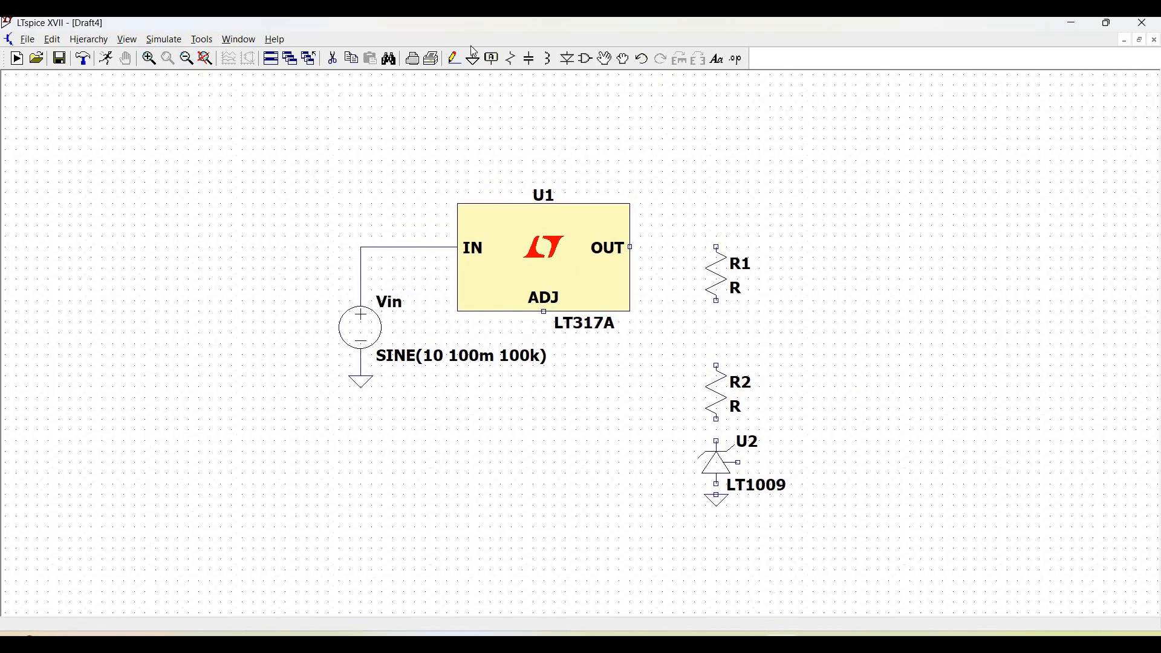
{"action": "left_click", "coordinate": [454, 58]}
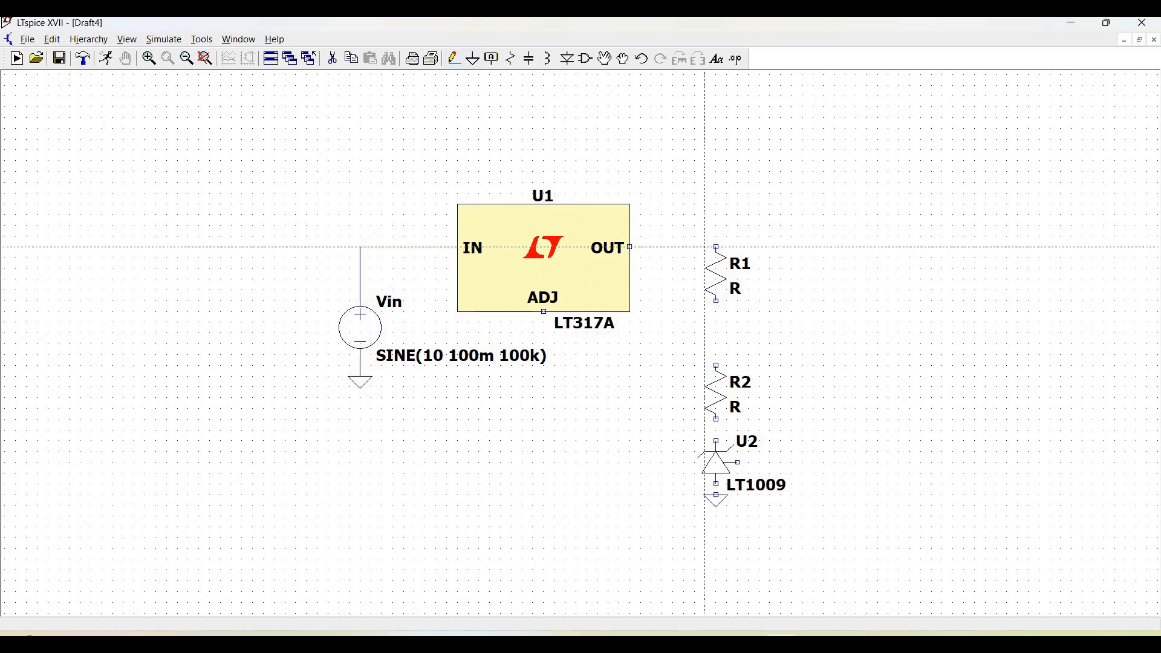
{"action": "left_click", "coordinate": [717, 247]}
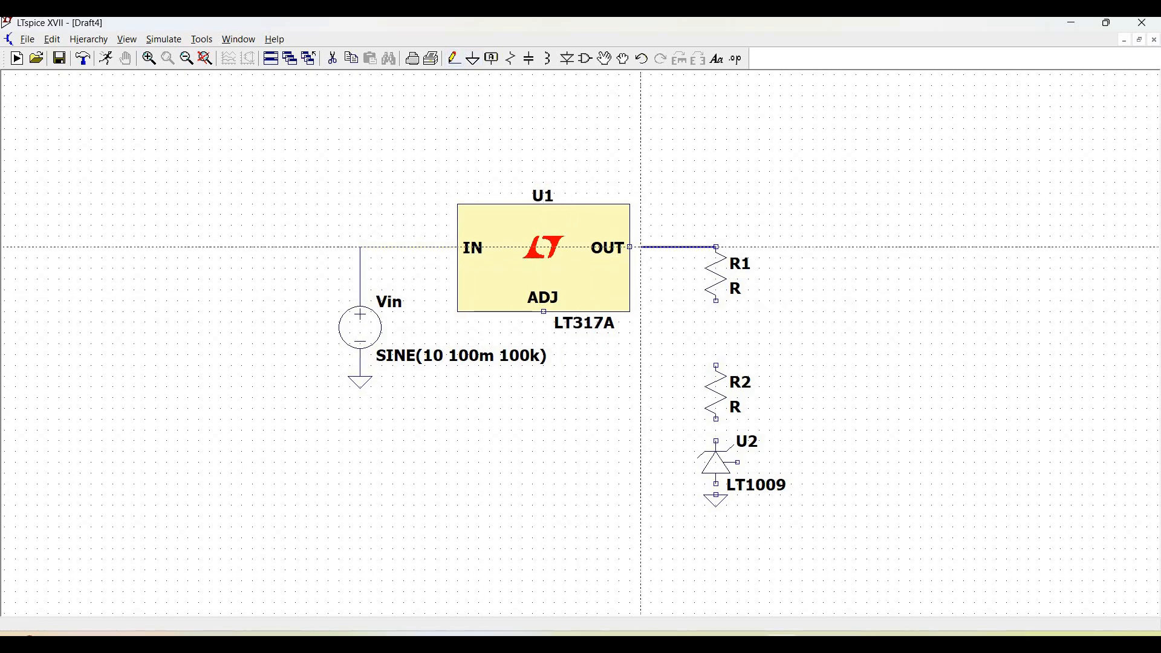
{"action": "left_click", "coordinate": [630, 247]}
- Wire R1, R2, the LT1009 and its ground in series, and connect the ADJ pin to the node between R1 and R2
{"action": "left_click", "coordinate": [717, 301]}
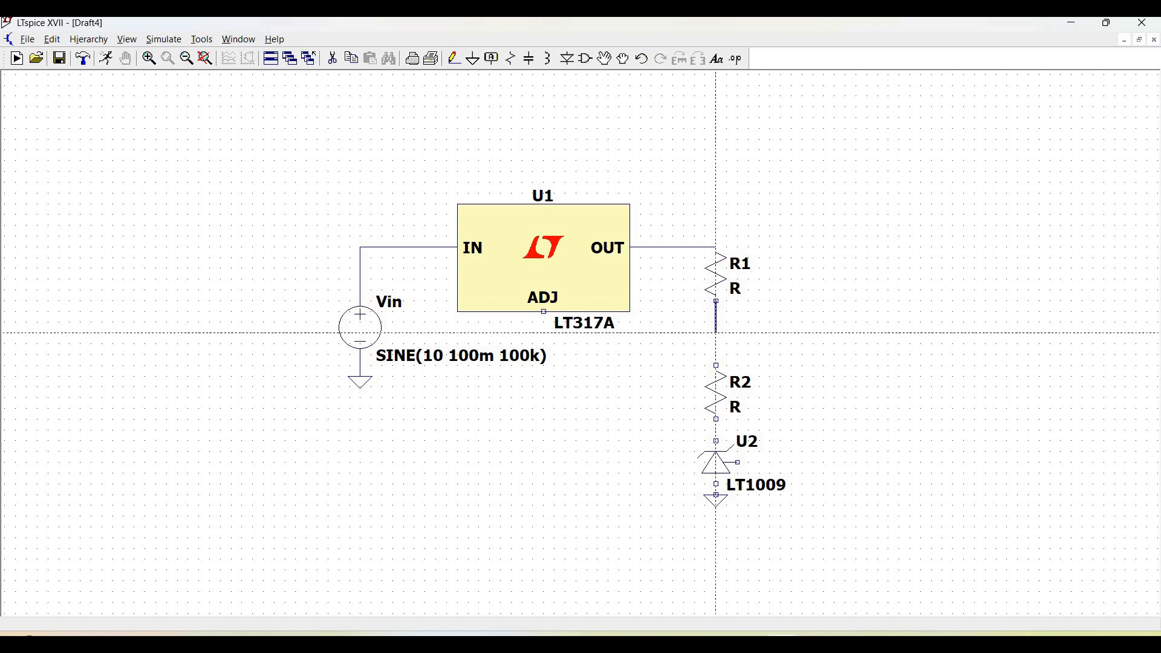
{"action": "left_click", "coordinate": [717, 366]}
{"action": "left_click", "coordinate": [717, 419]}
{"action": "left_click", "coordinate": [716, 441]}
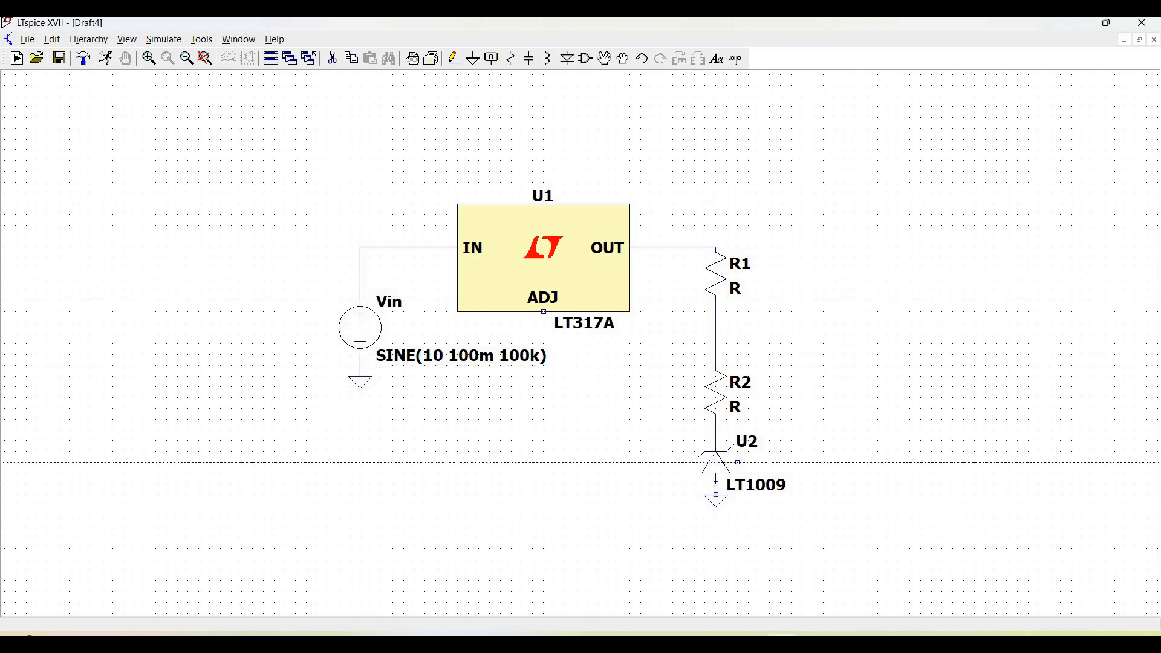
{"action": "left_click", "coordinate": [717, 484]}
{"action": "left_click", "coordinate": [717, 496]}
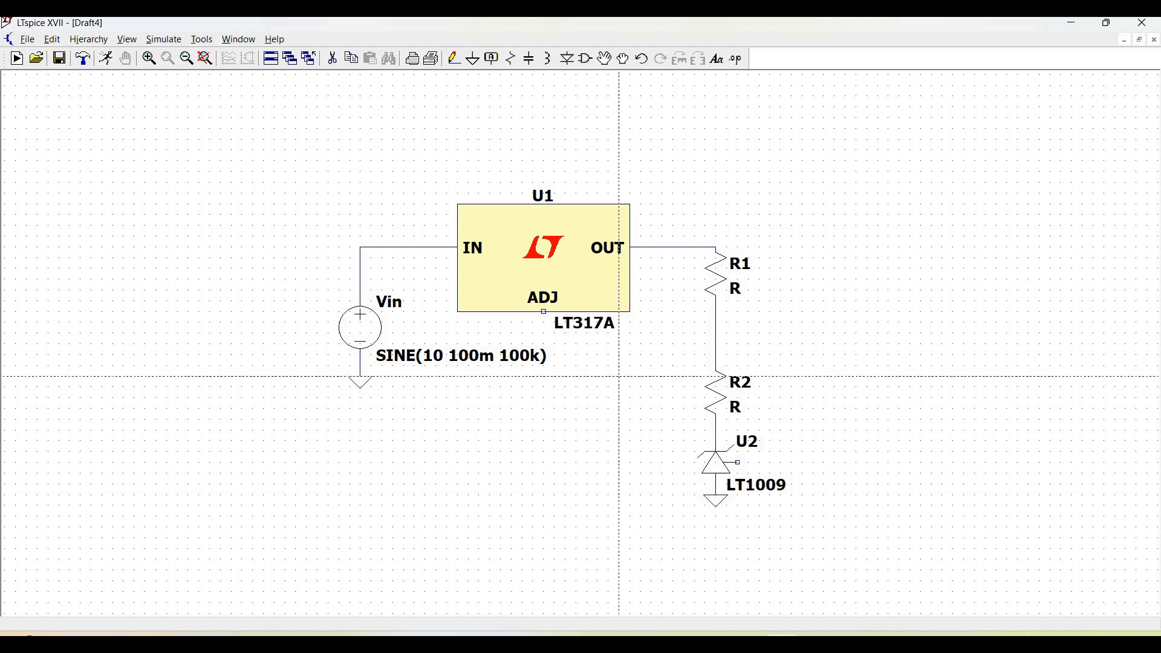
{"action": "left_click", "coordinate": [544, 311]}
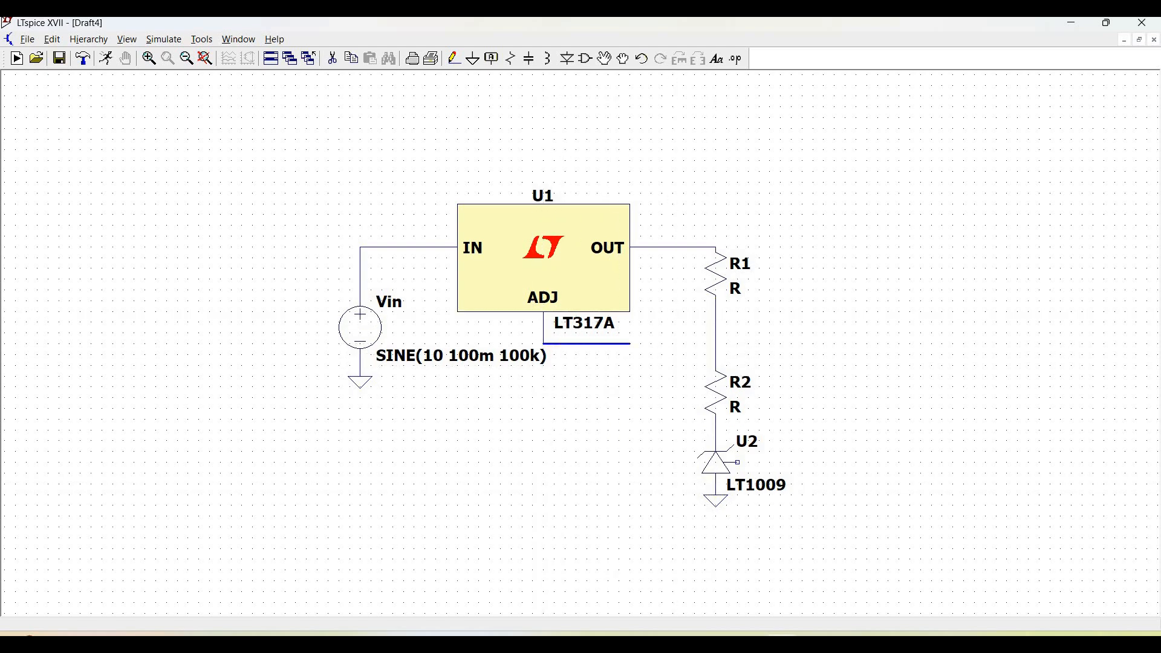
{"action": "left_click", "coordinate": [717, 344]}
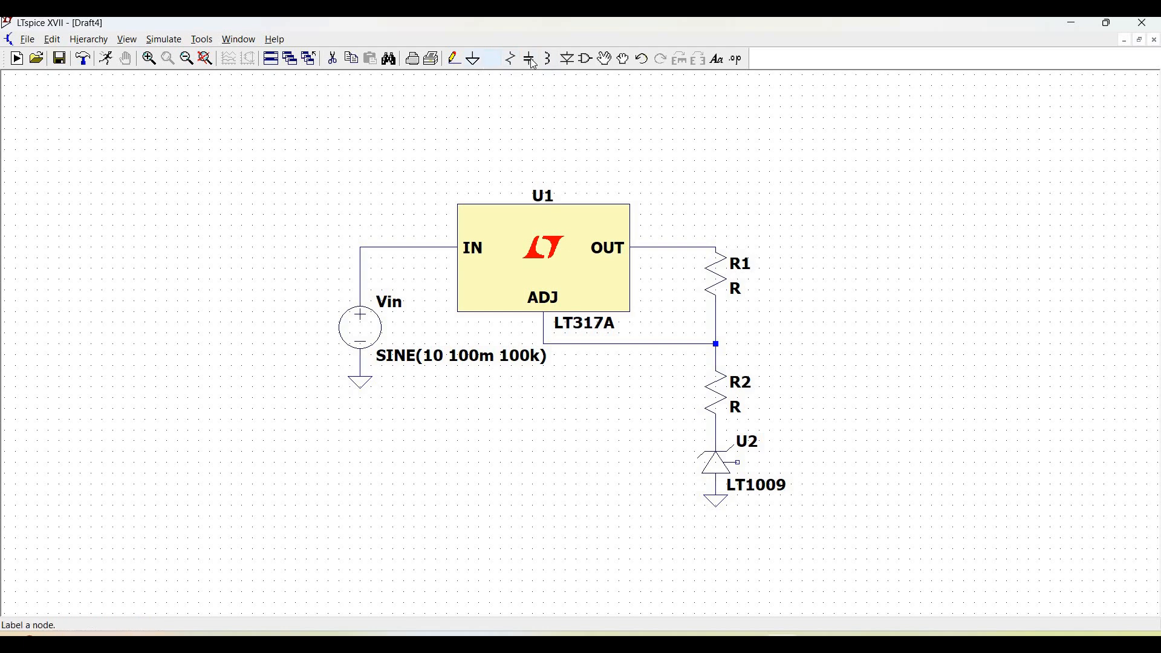
- Place a vertical resistor to the right of R1, level with it, and name it Rload
{"action": "left_click", "coordinate": [512, 59]}
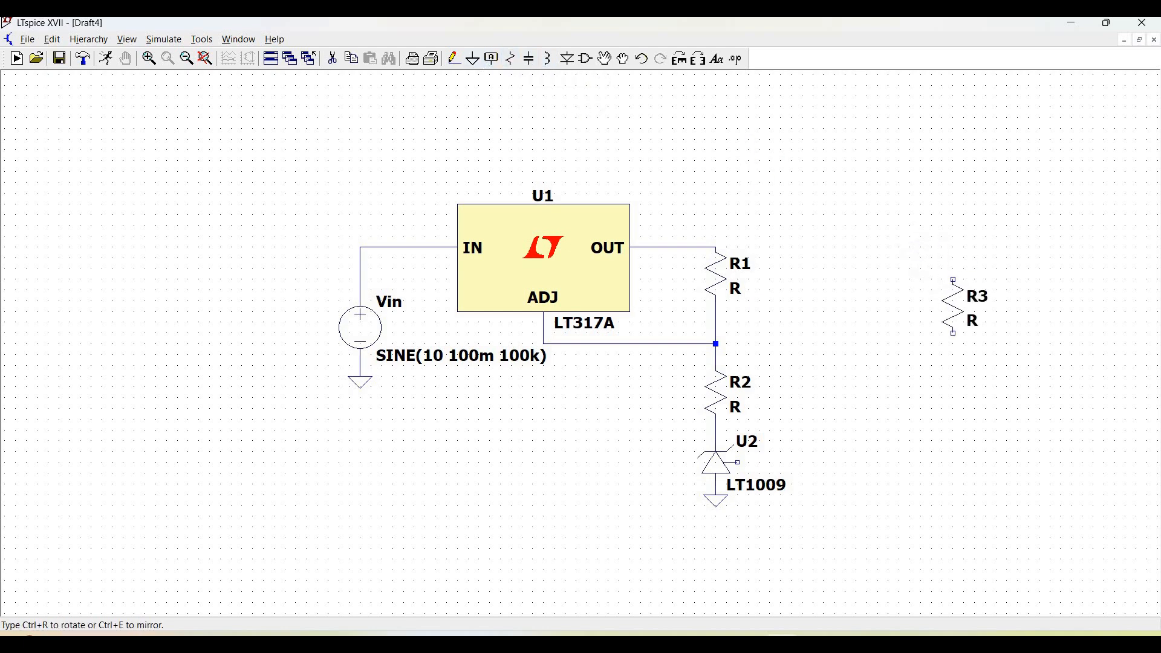
{"action": "left_click", "coordinate": [910, 272]}
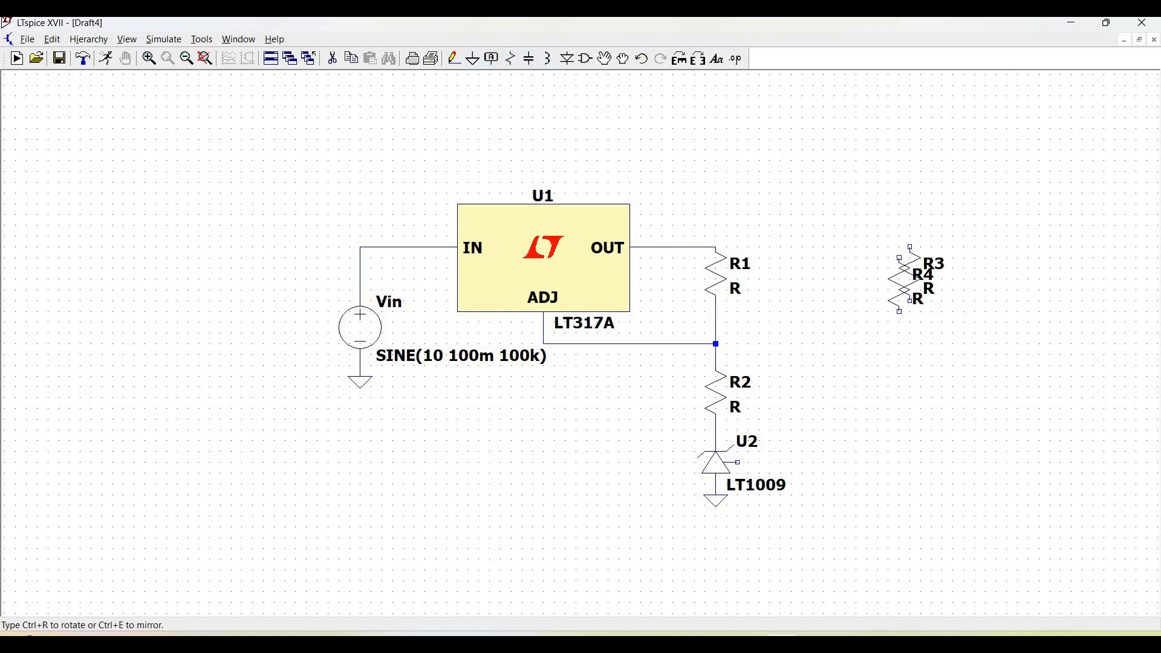
{"action": "key", "text": "Escape"}
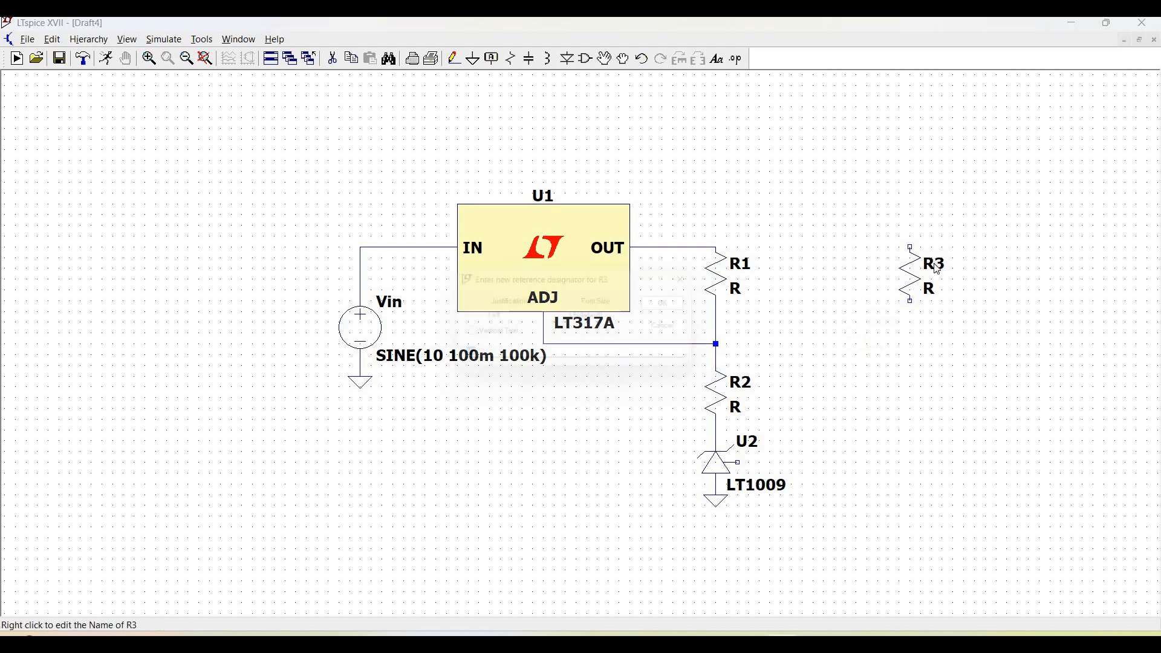
{"action": "right_click", "coordinate": [938, 269]}
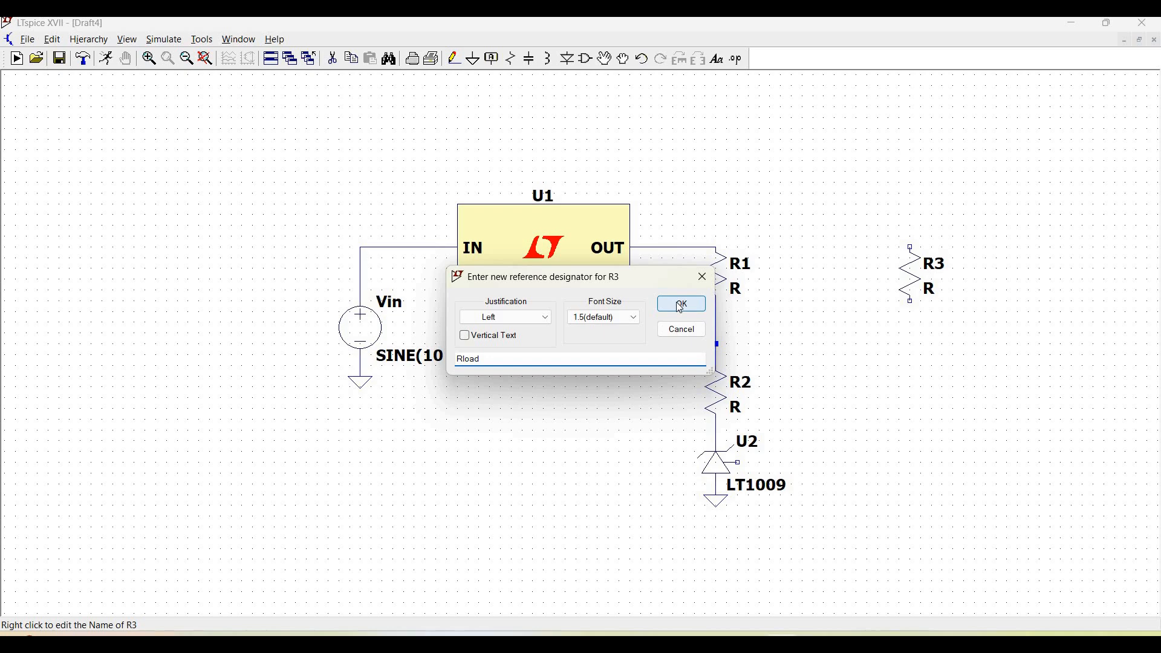
{"action": "key", "text": "Return"}
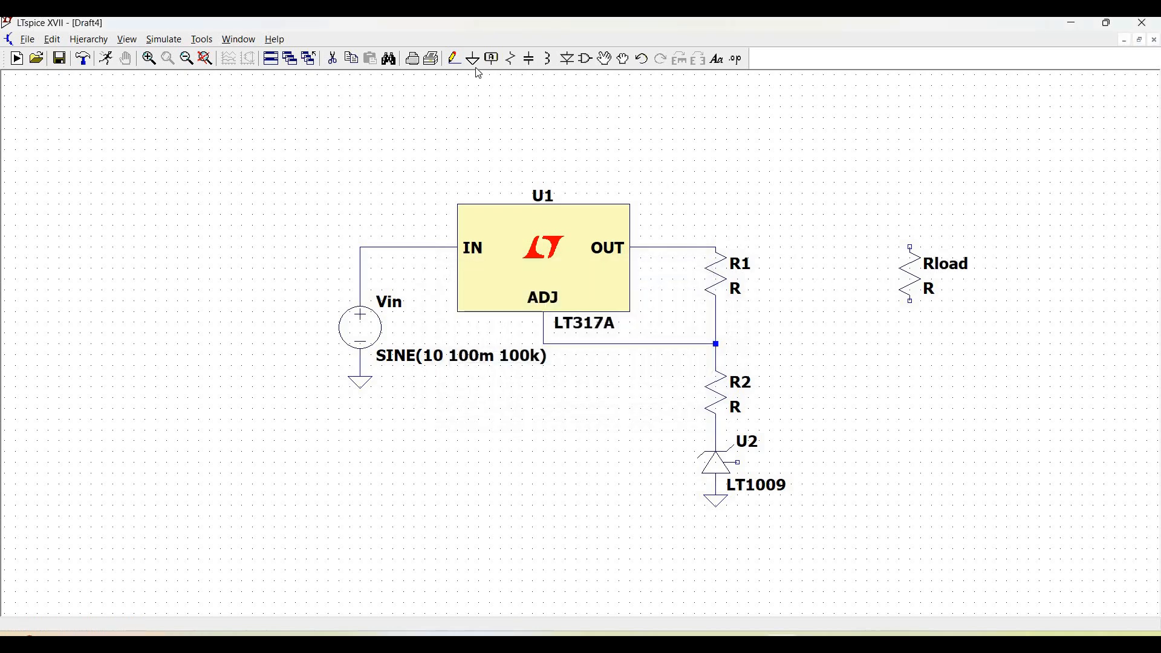
- Wire the output node at the top of R1 to the upper terminal of Rload
{"action": "left_click", "coordinate": [455, 59]}
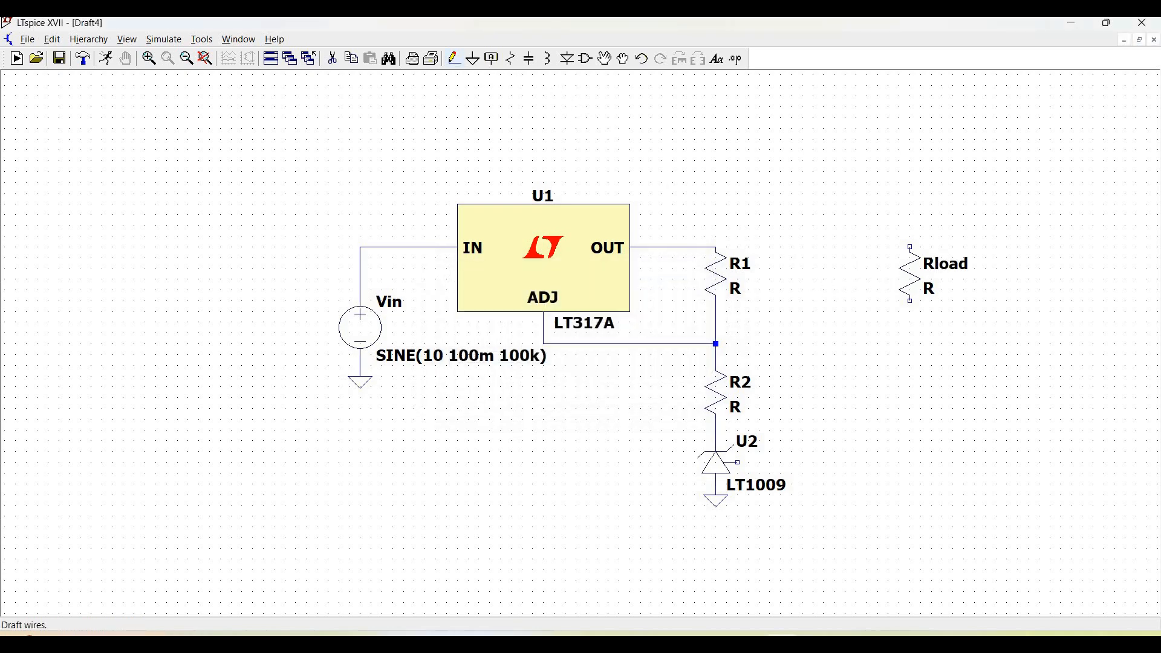
{"action": "left_click", "coordinate": [716, 247]}
{"action": "left_click", "coordinate": [910, 247]}
- Place a ground symbol just below Rload and wire it to the resistor's lower terminal
{"action": "left_click", "coordinate": [472, 58]}
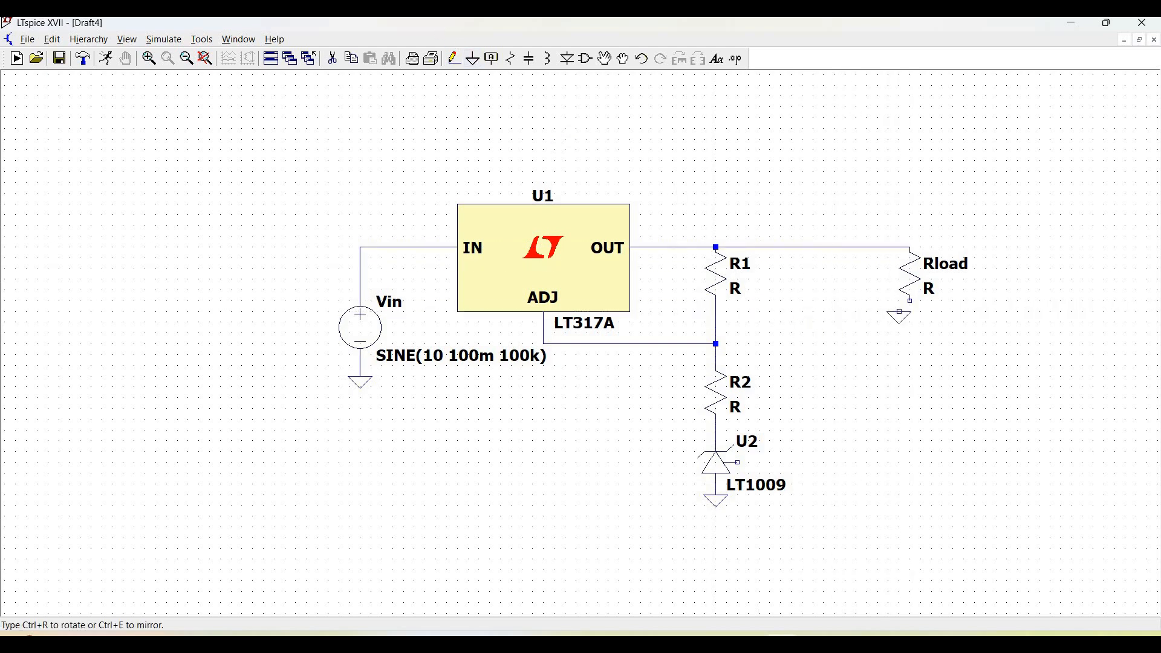
{"action": "left_click", "coordinate": [911, 301]}
{"action": "left_click", "coordinate": [454, 59]}
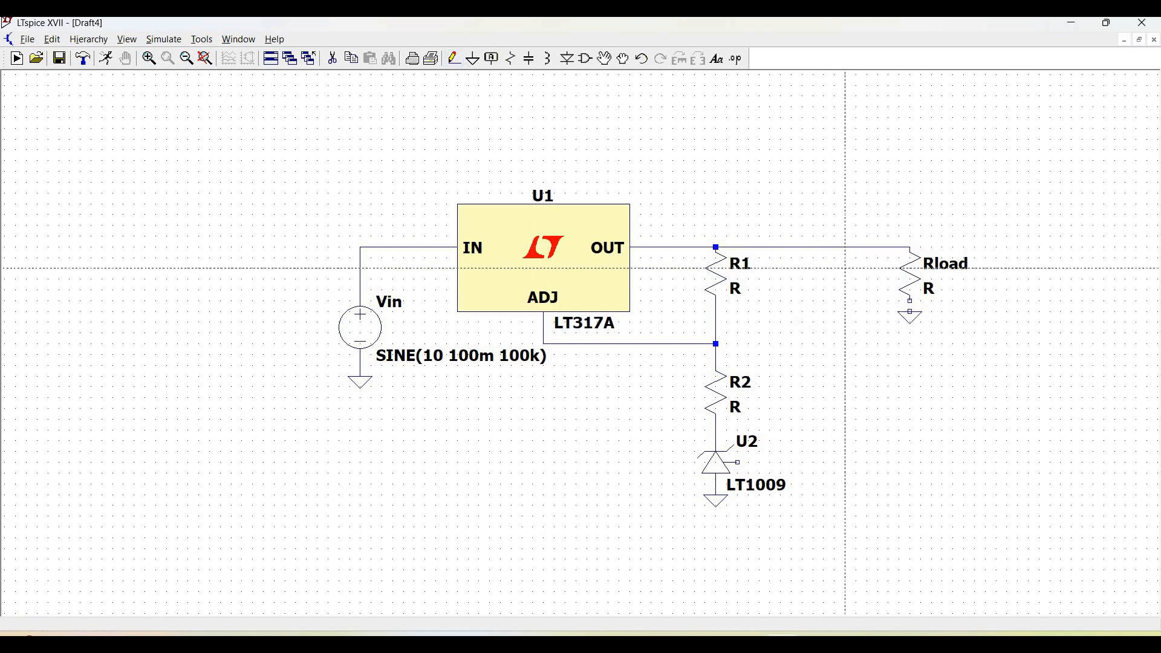
{"action": "left_click", "coordinate": [910, 311]}
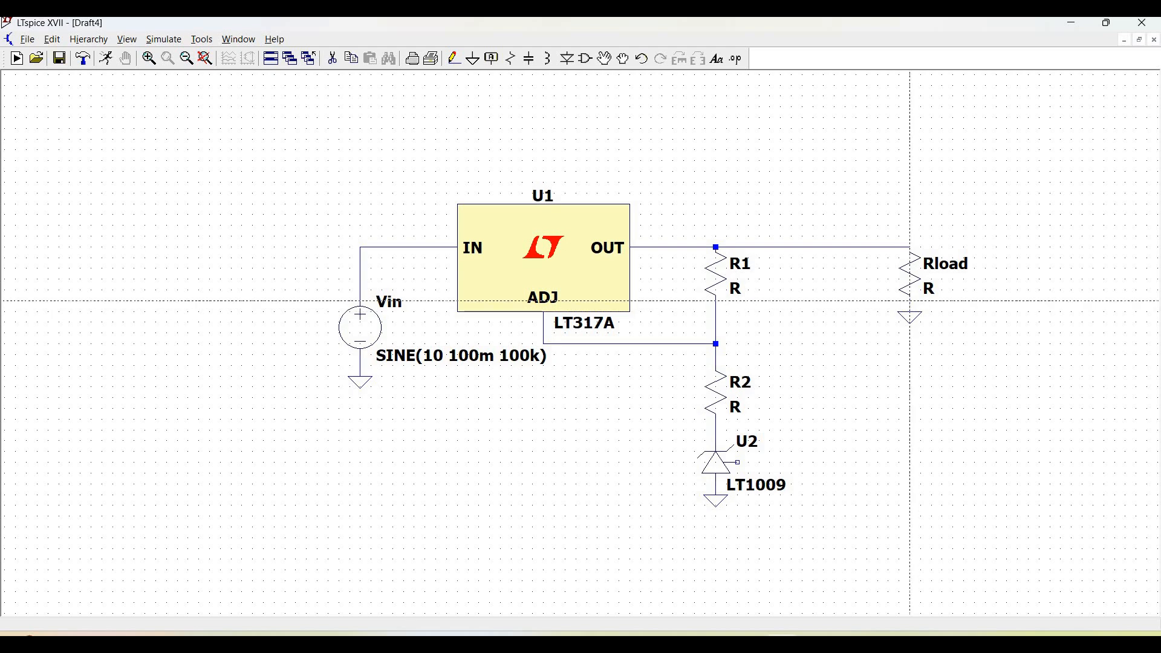
{"action": "key", "text": "Escape"}
- Set the resistance of both R1 and R2 to 121 ohms
{"action": "right_click", "coordinate": [725, 289]}
{"action": "type", "text": "121"}
{"action": "left_click", "coordinate": [654, 278]}
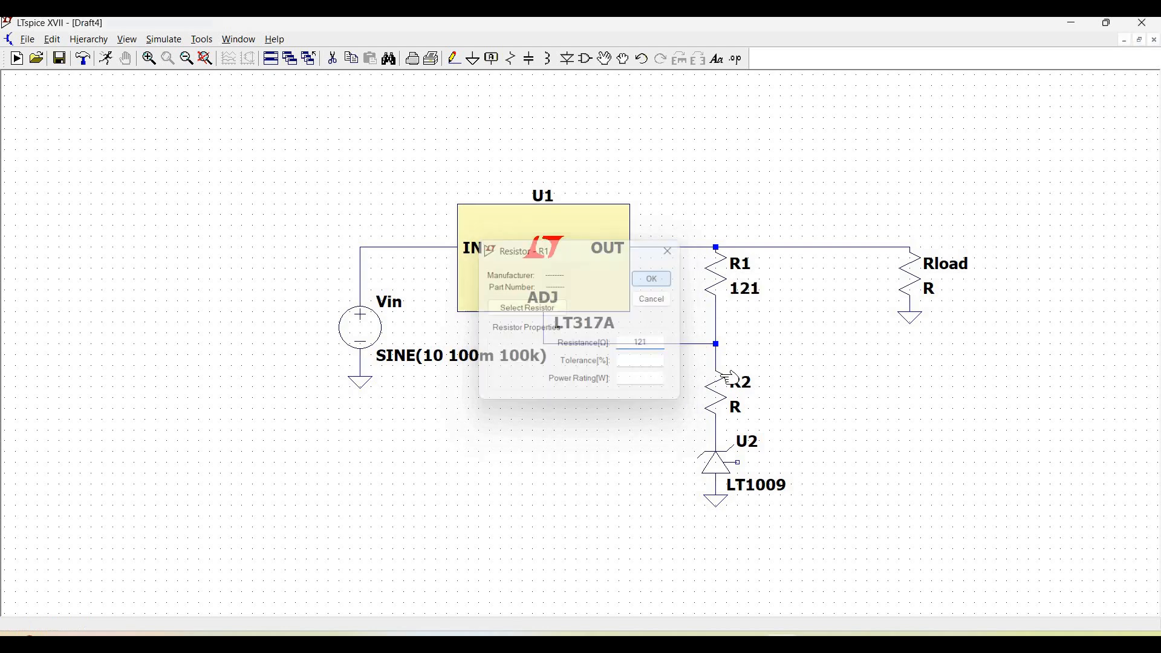
{"action": "right_click", "coordinate": [725, 385]}
{"action": "type", "text": "121"}
{"action": "key", "text": "Return"}
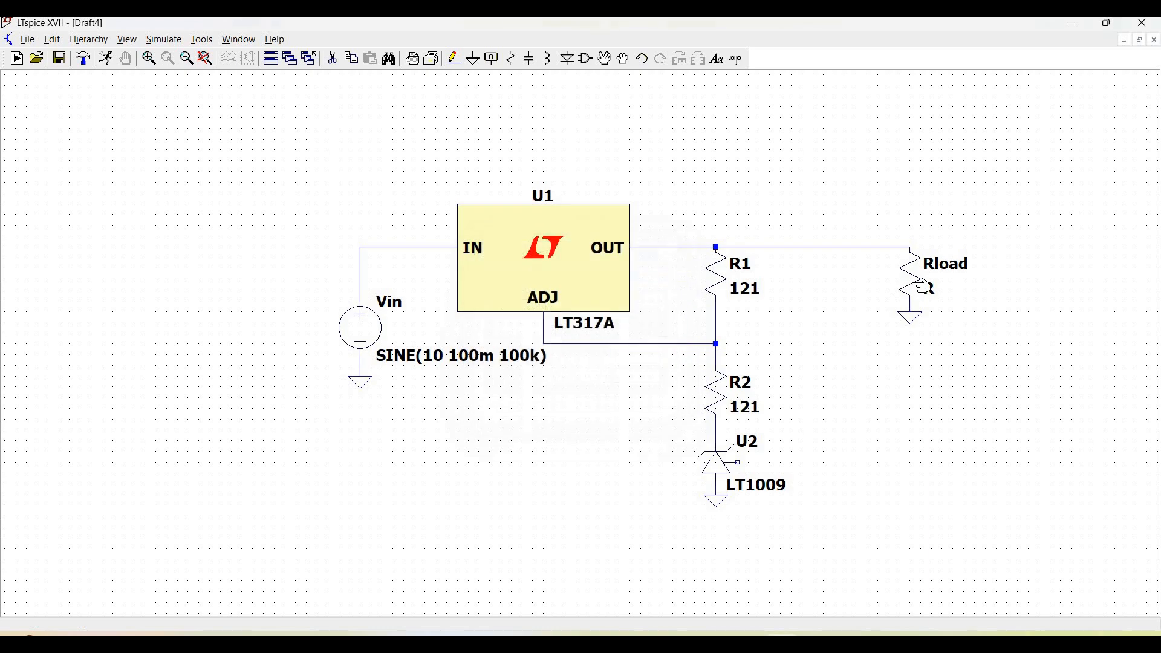
- Set the resistance of Rload to 10 ohms
{"action": "right_click", "coordinate": [916, 291]}
{"action": "type", "text": "10"}
{"action": "left_click", "coordinate": [655, 279]}
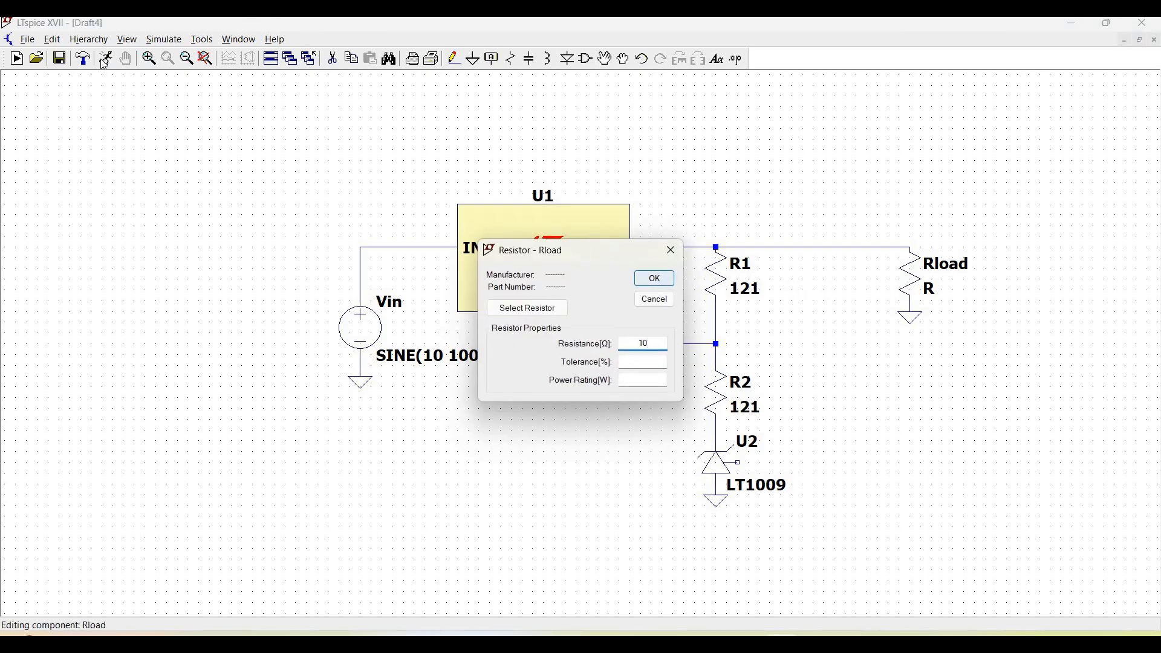
- Define a transient simulation with a stop time of 50u and place its directive below the LT317A
{"action": "left_click", "coordinate": [53, 39]}
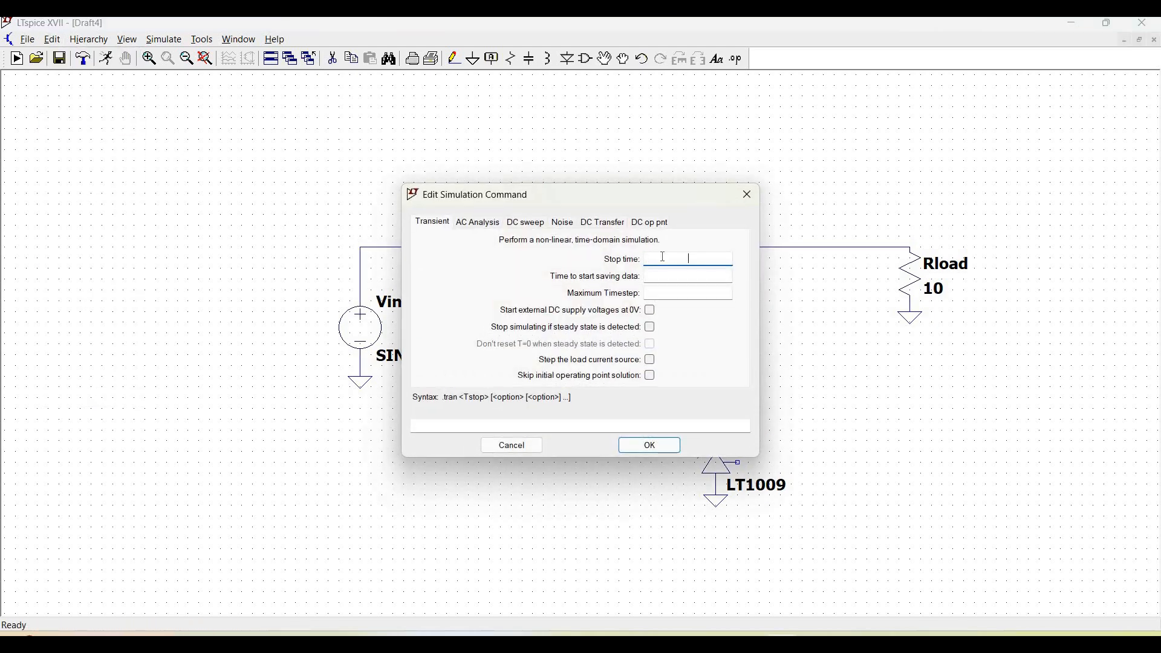
{"action": "type", "text": "50u"}
{"action": "left_click", "coordinate": [649, 446]}
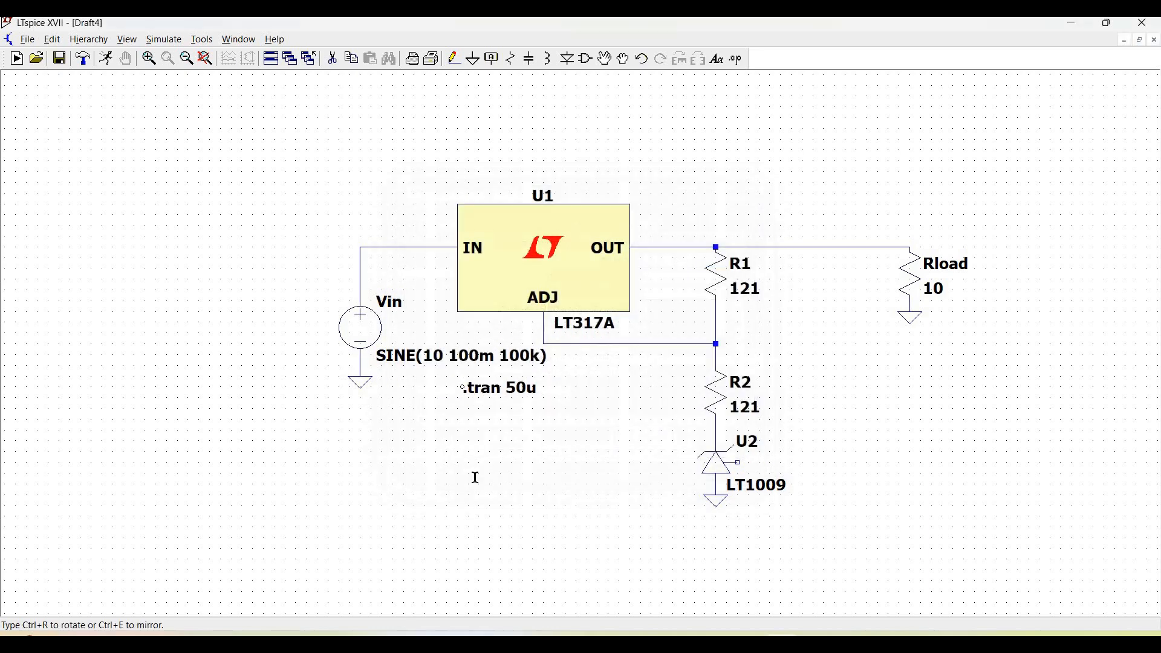
{"action": "left_click", "coordinate": [504, 476]}
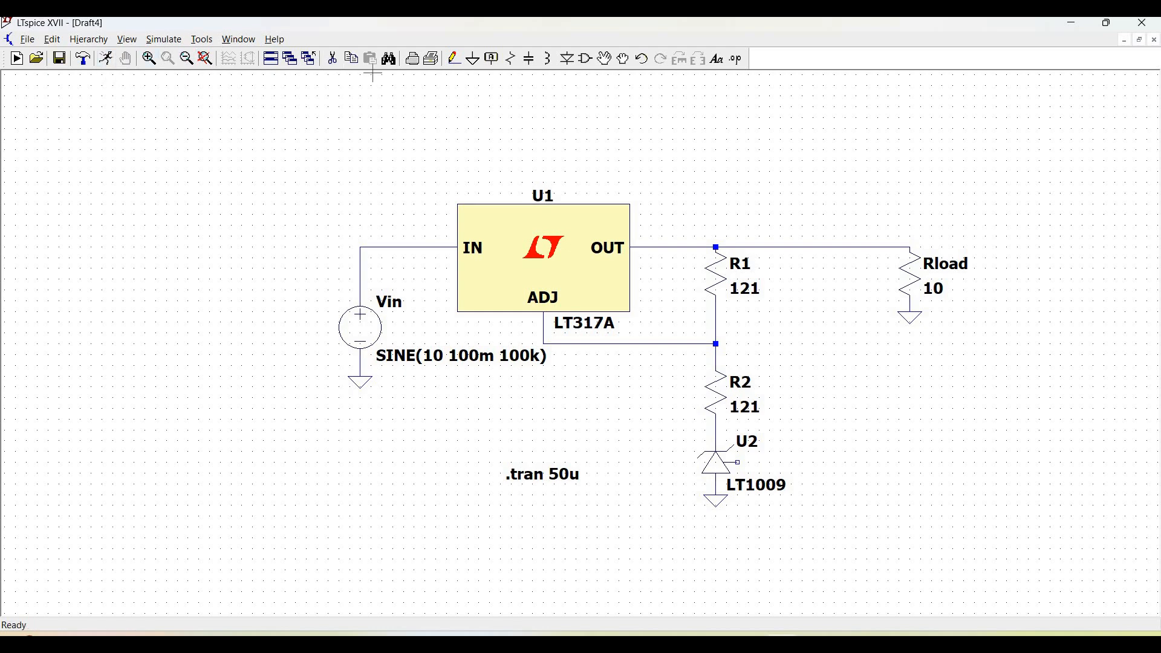
- Label the net between R1 and Rload as OUT
{"action": "left_click", "coordinate": [494, 59]}
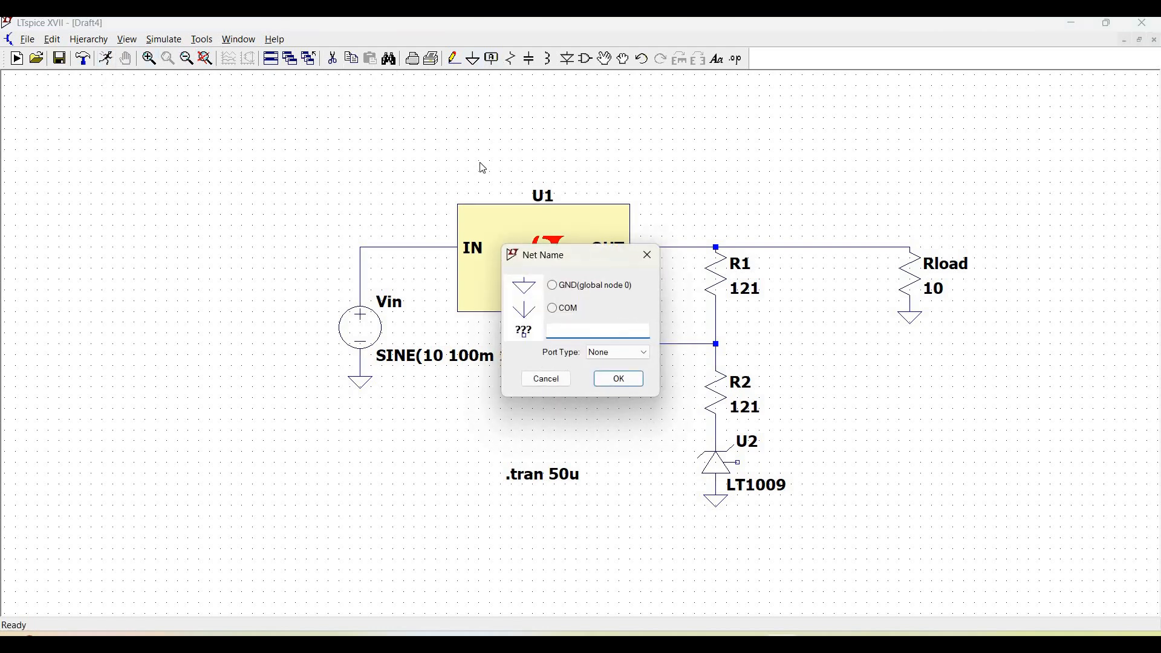
{"action": "type", "text": "OUT"}
{"action": "left_click", "coordinate": [642, 385]}
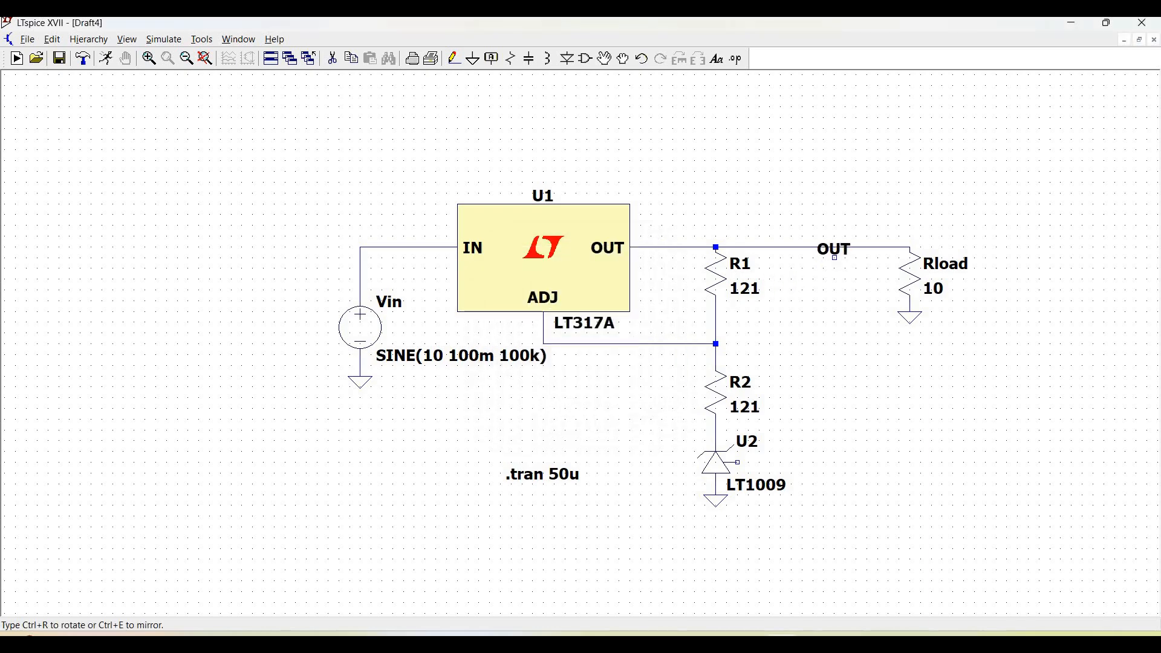
{"action": "left_click", "coordinate": [835, 247]}
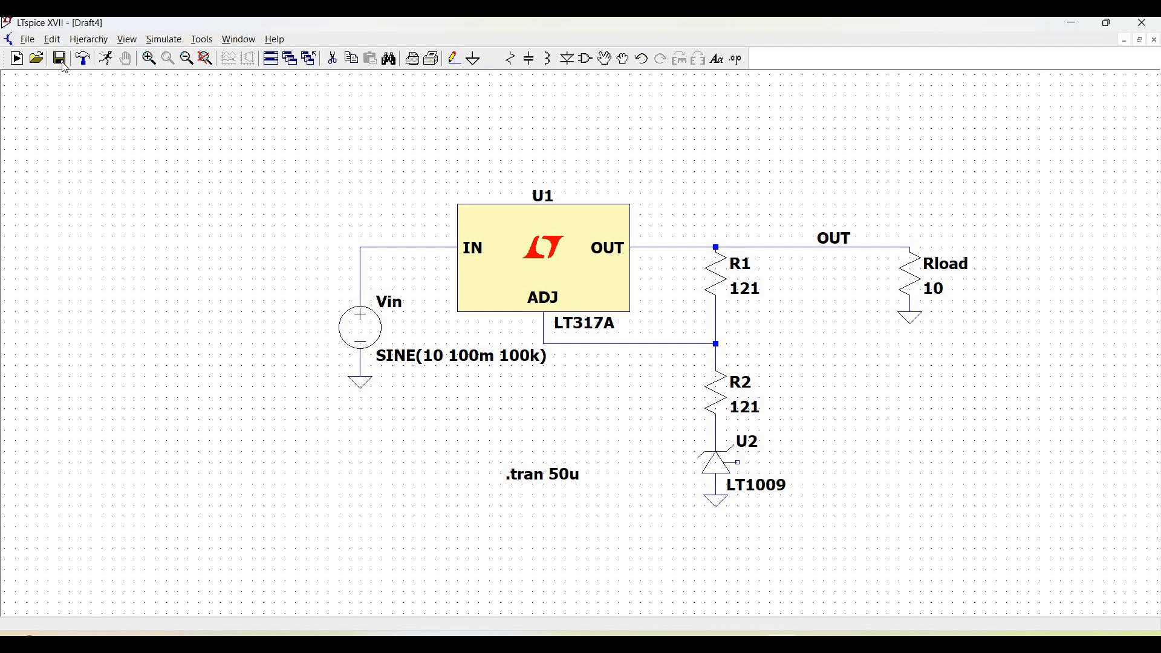
- Run the transient simulation and plot the voltages at the LT317A's input wire and the OUT net
{"action": "left_click", "coordinate": [106, 58]}
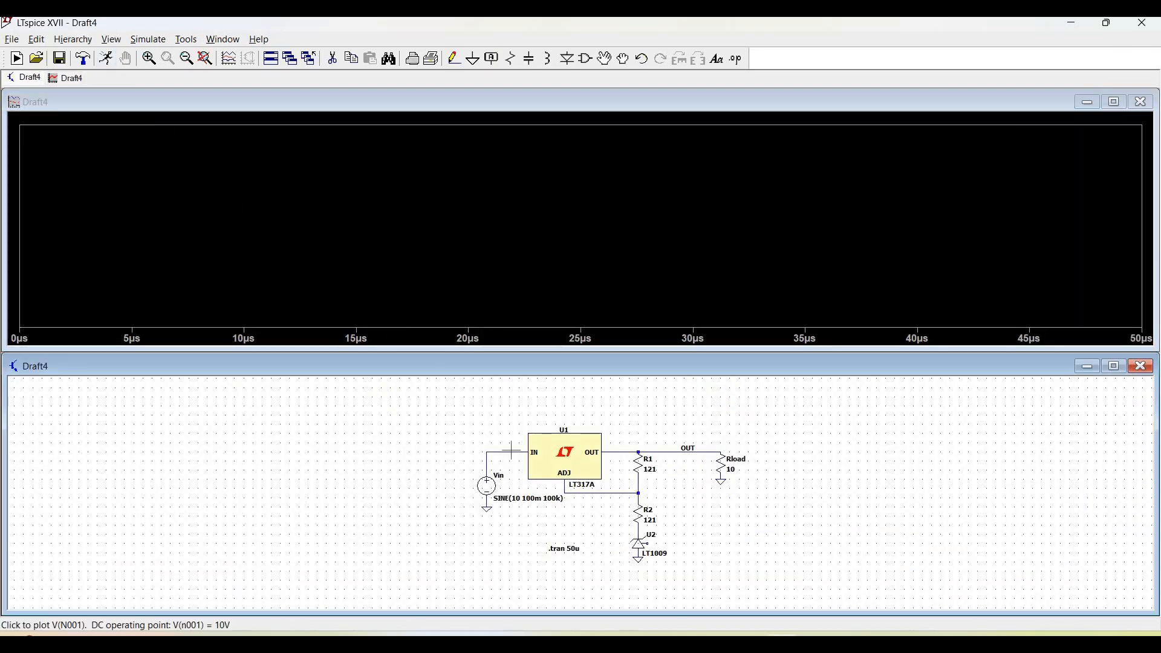
{"action": "left_click", "coordinate": [512, 451]}
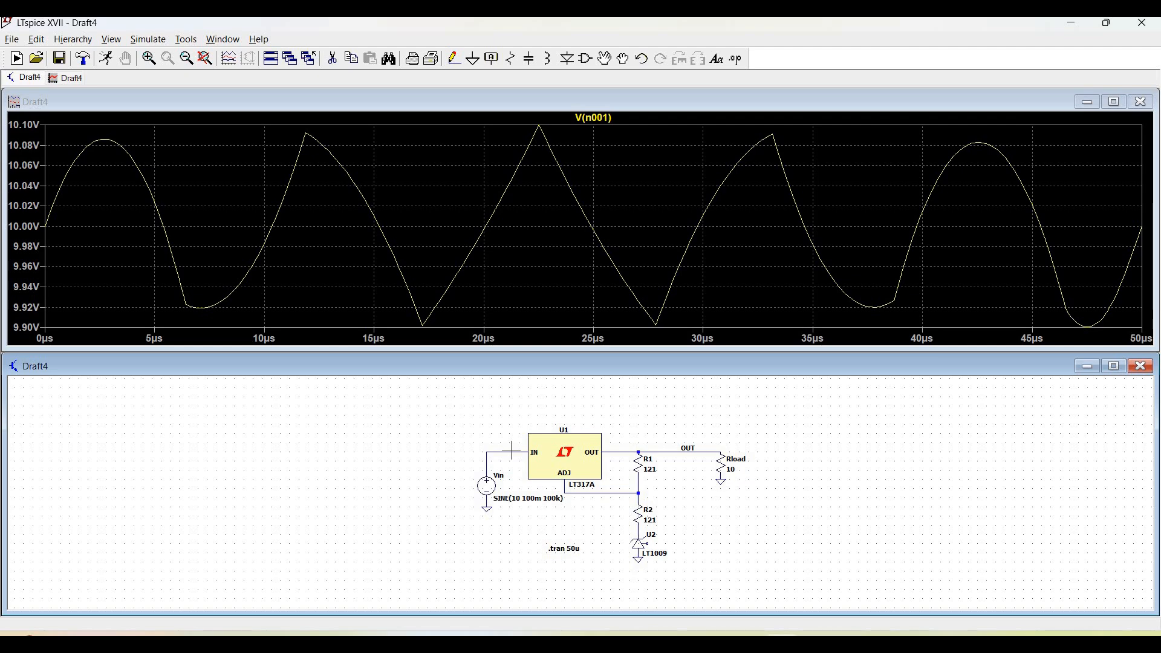
{"action": "left_click", "coordinate": [711, 451]}
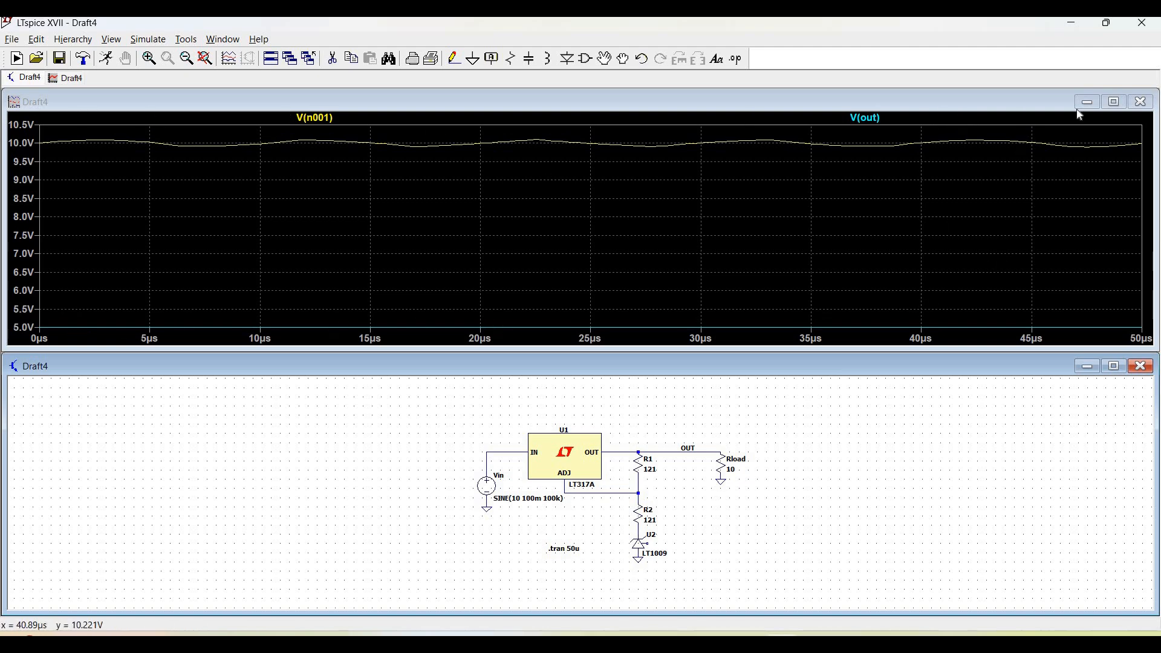
- Close the waveform plot, maximize the schematic, then rerun the simulation and plot only the OUT net's voltage
{"action": "left_click", "coordinate": [1135, 104]}
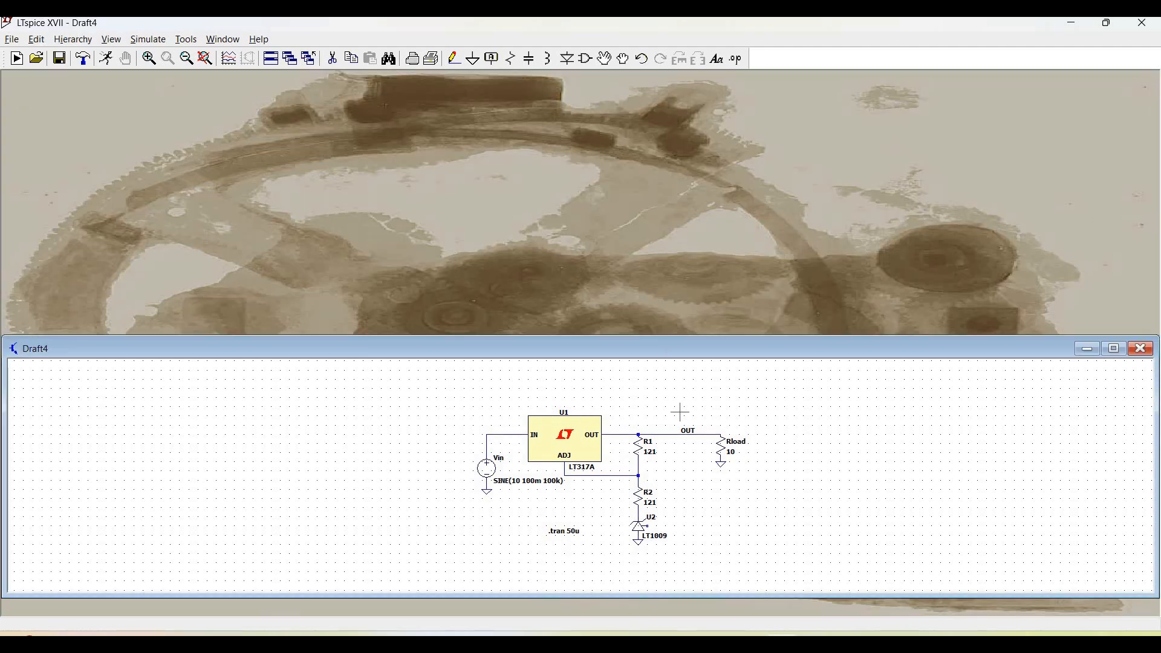
{"action": "left_click", "coordinate": [1115, 349]}
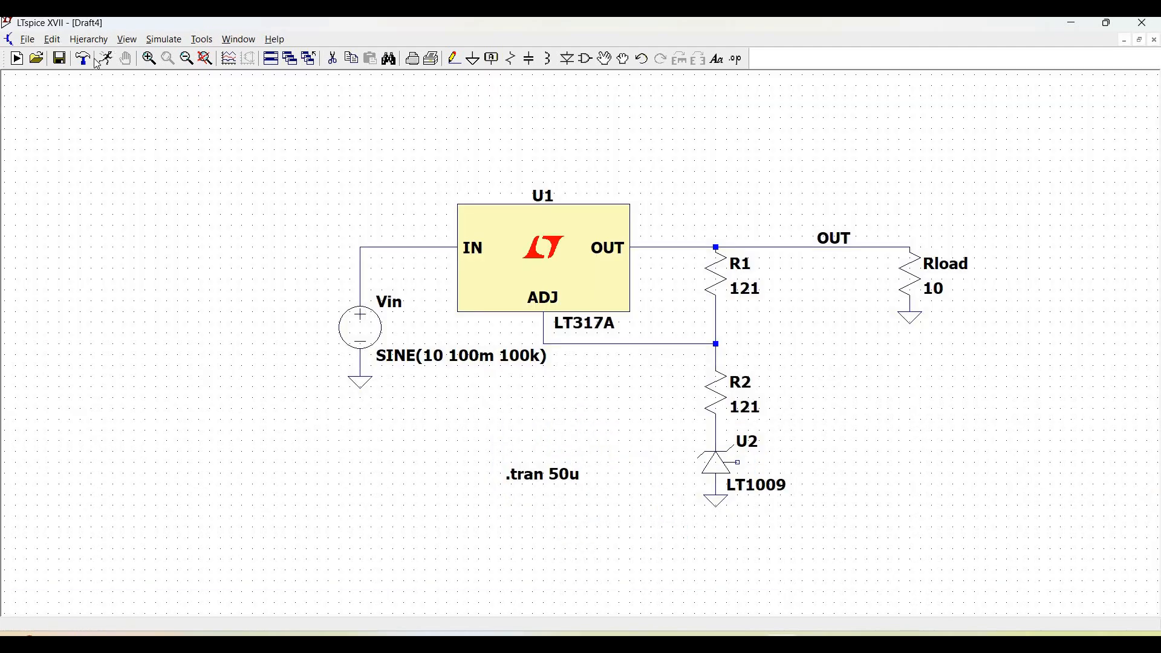
{"action": "left_click", "coordinate": [101, 60]}
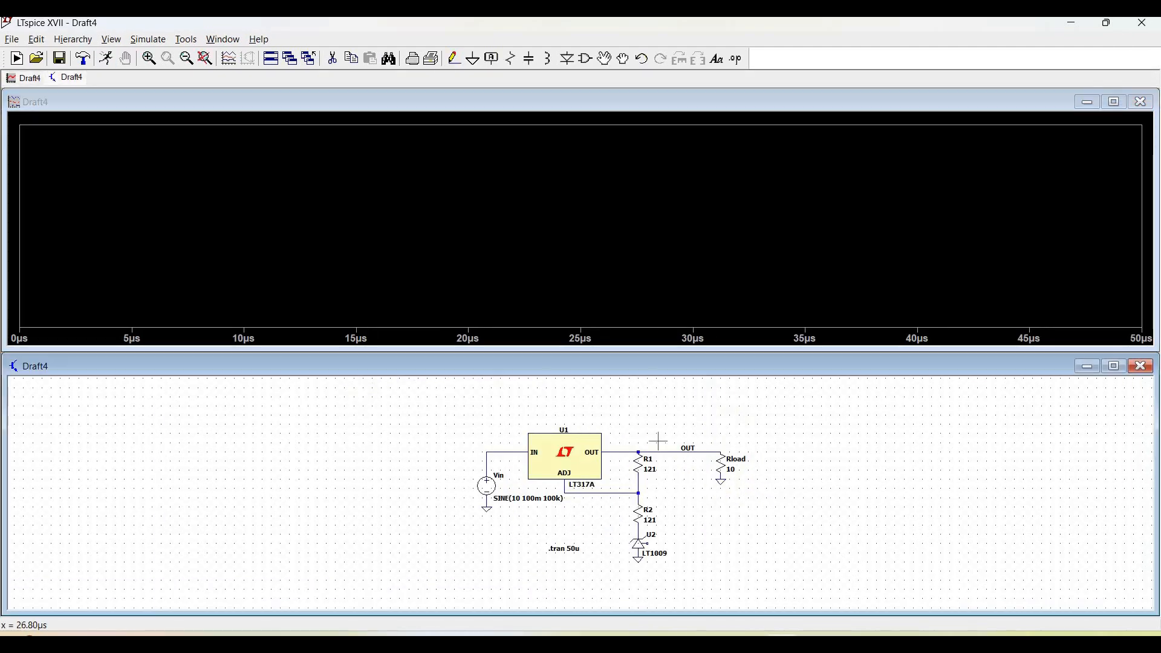
{"action": "left_click", "coordinate": [678, 451]}
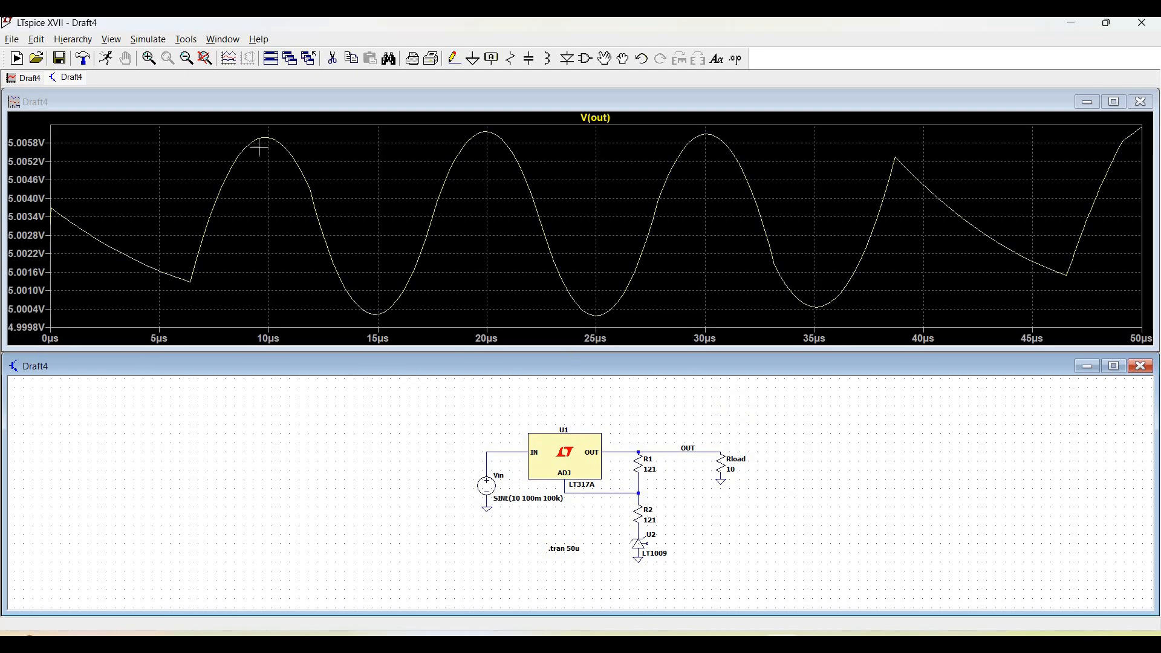